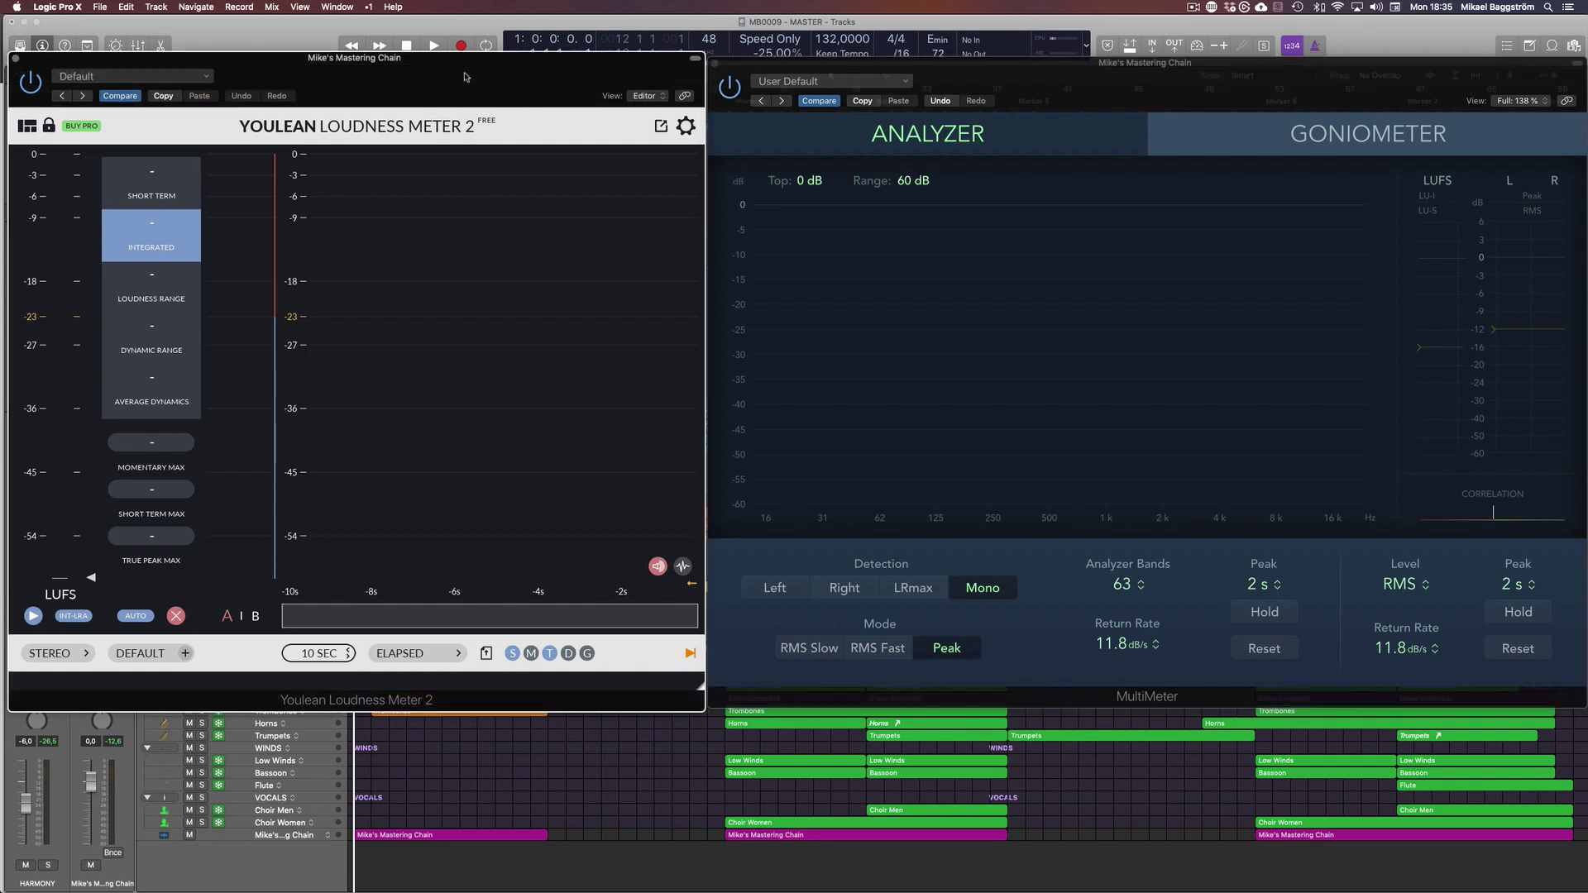
# Step: Play the project from the start for about nine seconds and stop, checking the loudness readings in Youlean Loudness Meter 2 and MultiMeter
pyautogui.moveTo(465, 77)
pyautogui.mouseDown()
pyautogui.moveTo(733, 678)
pyautogui.moveTo(650, 614)
pyautogui.moveTo(401, 25)
pyautogui.moveTo(401, 41)
pyautogui.moveTo(465, 77)
pyautogui.mouseUp()
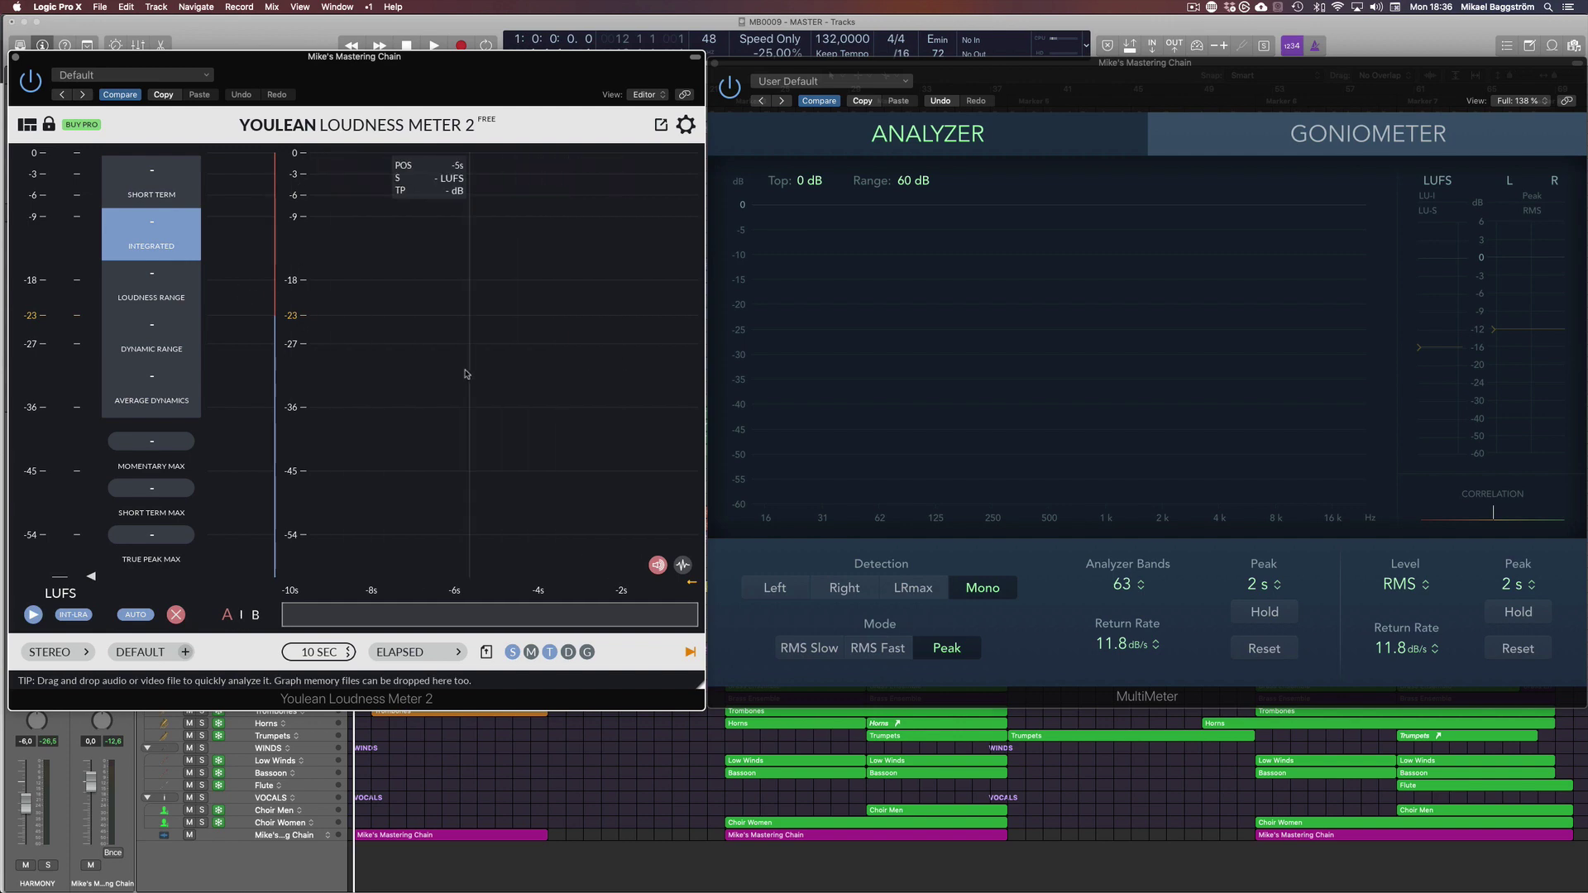
pyautogui.click(1320, 82)
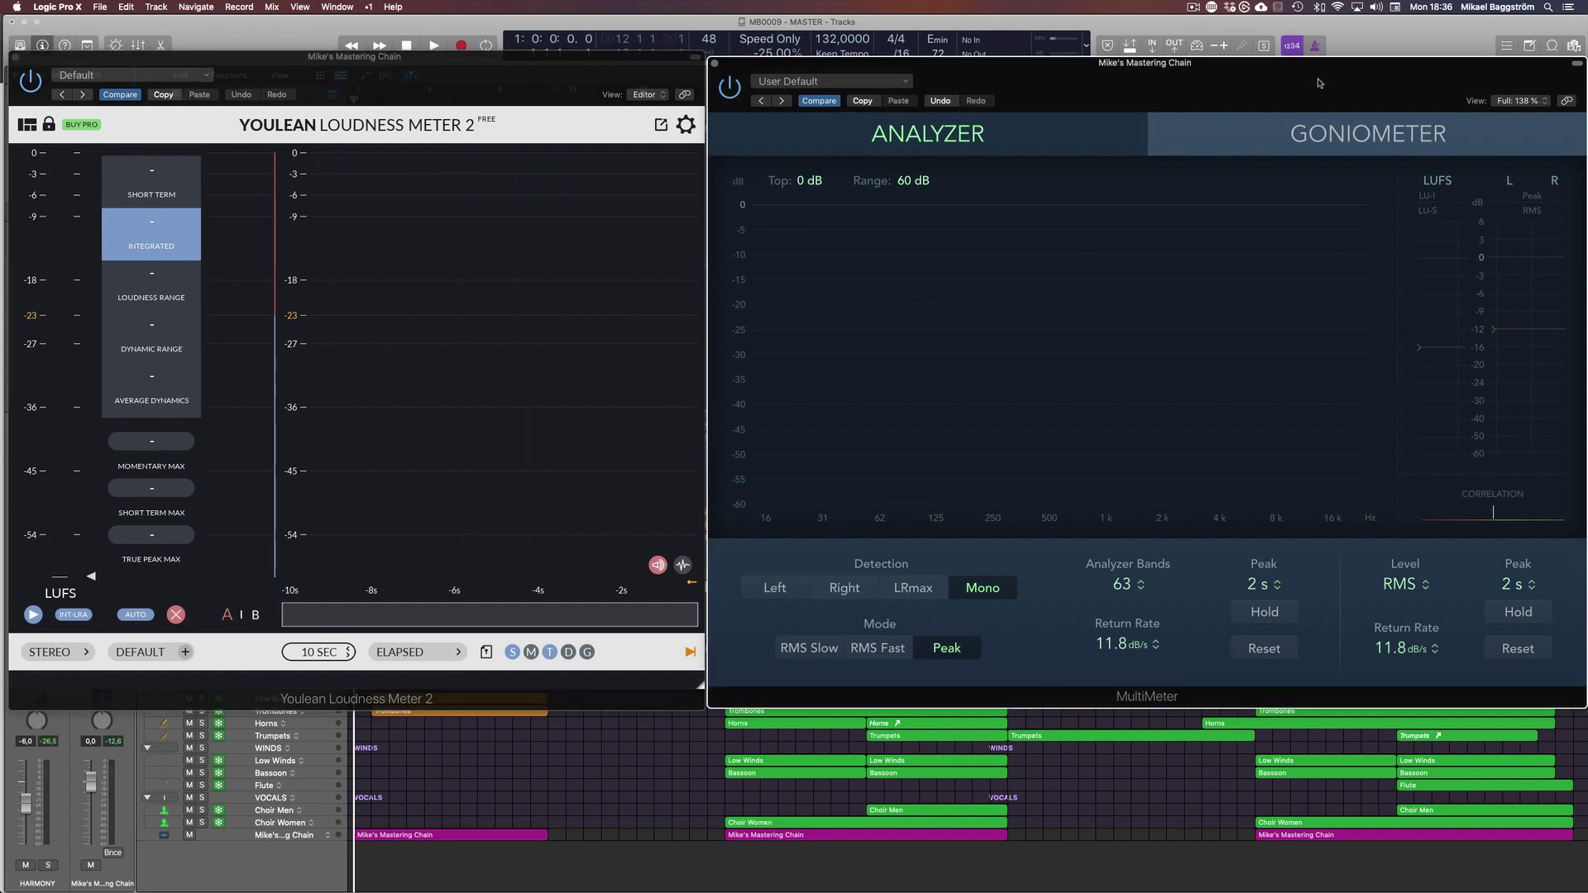
pyautogui.click(582, 794)
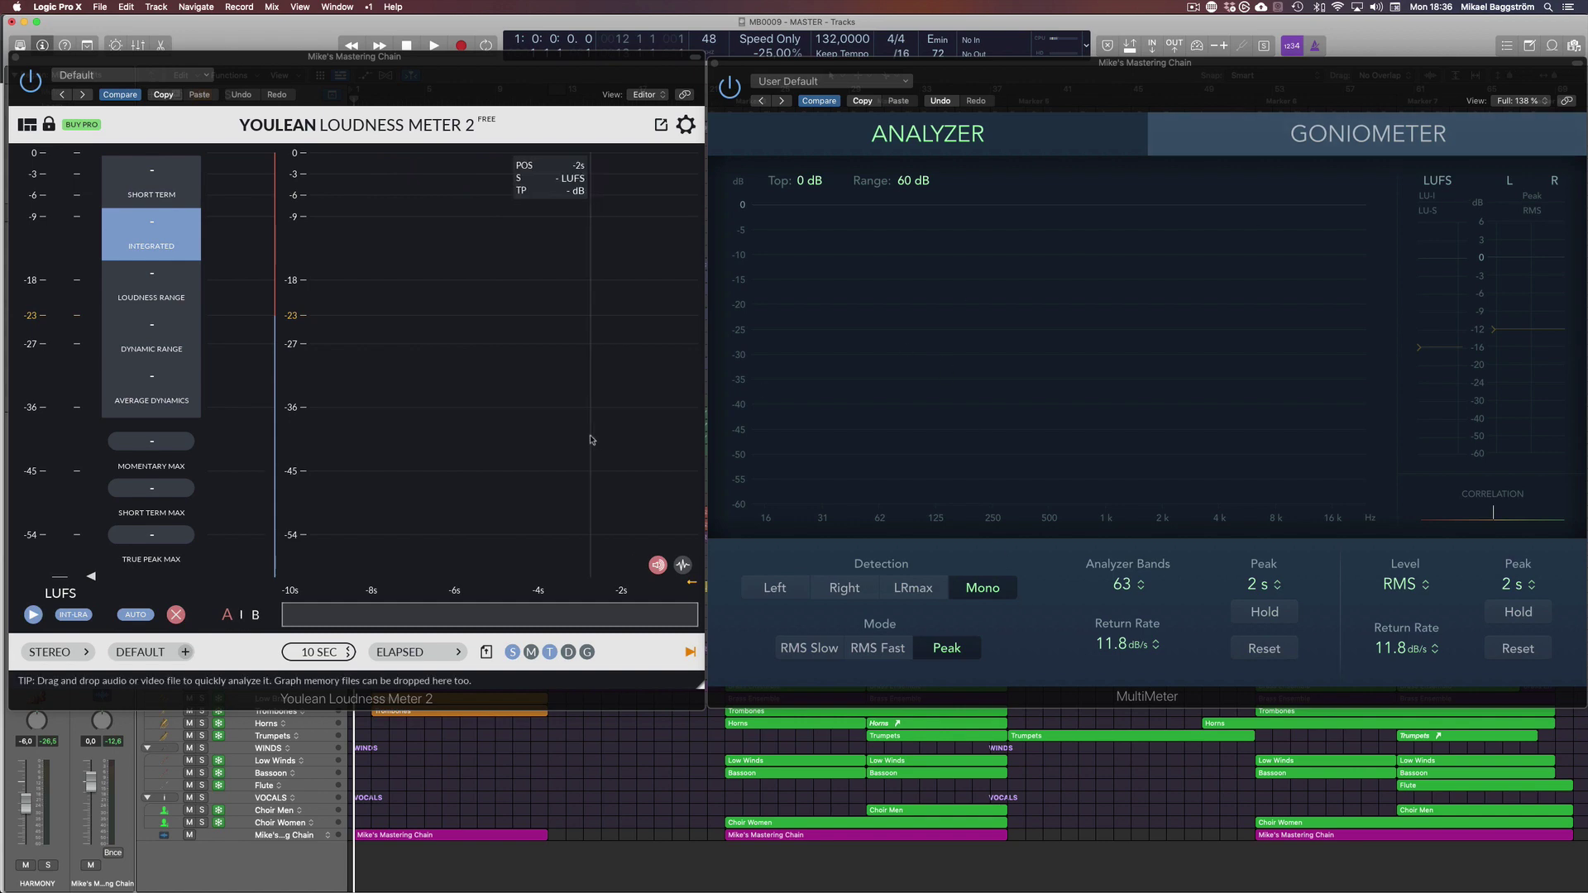
pyautogui.press('space')
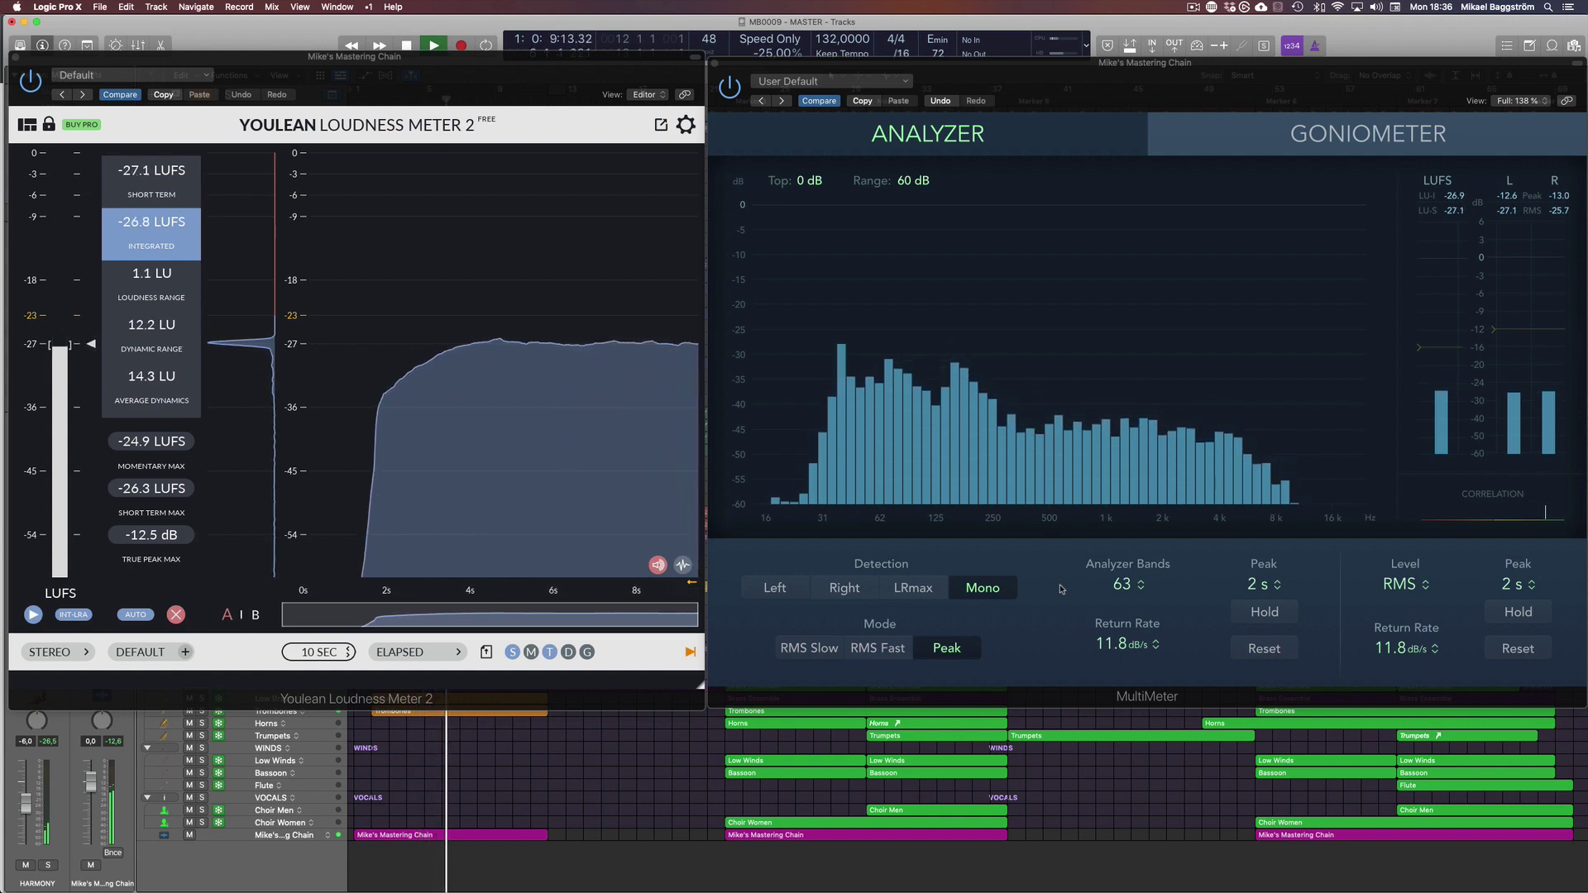
pyautogui.press('space')
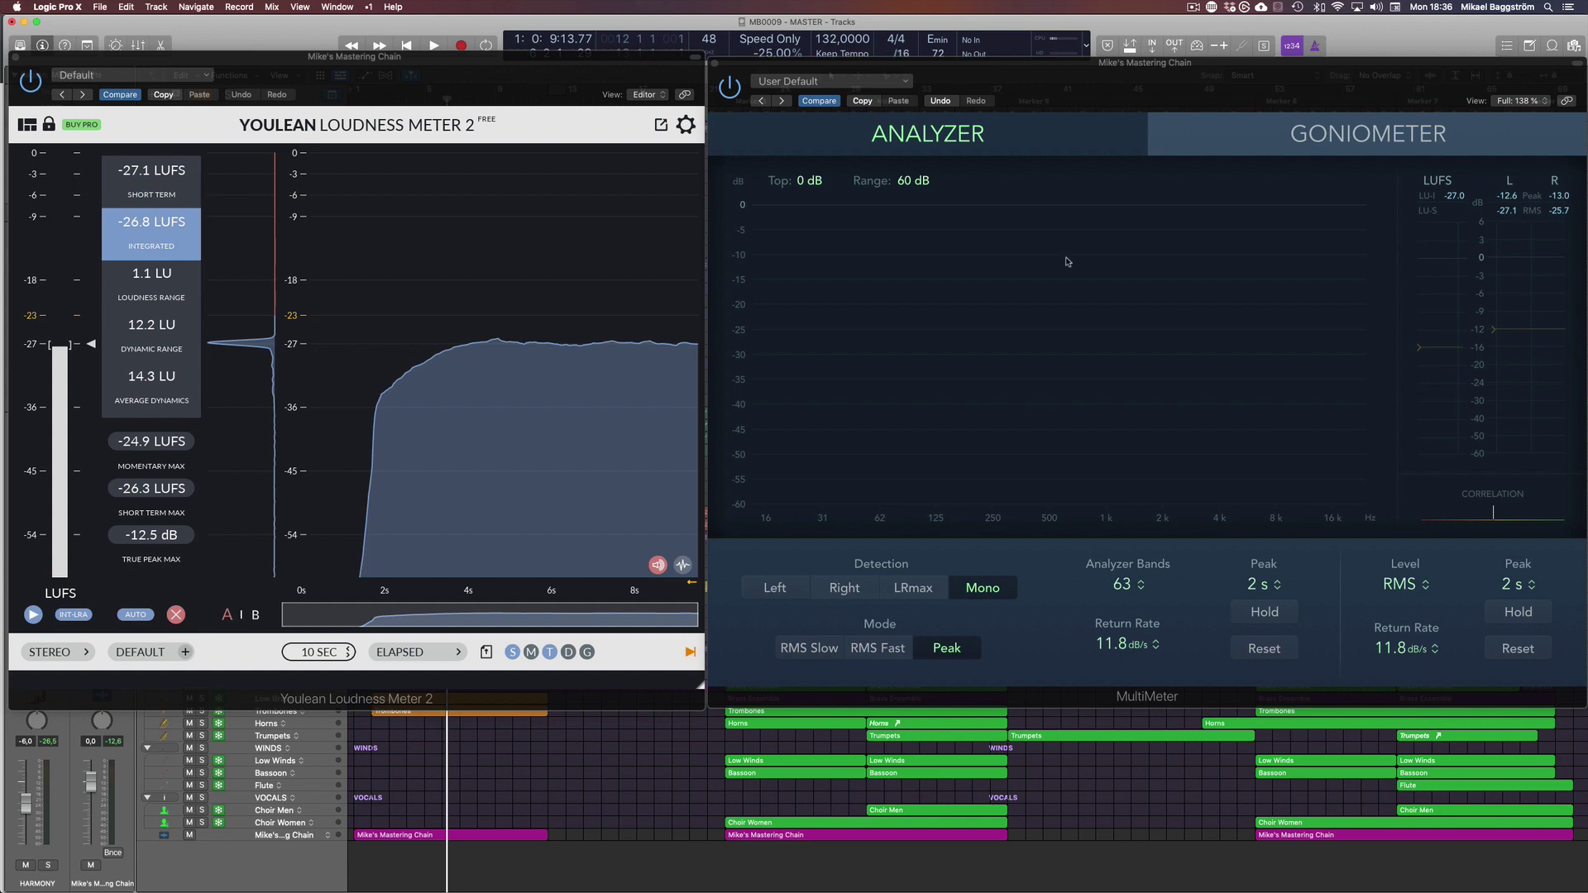
# Step: Set the Youlean loudness graph range to 30 seconds, and continue playback to about the 20-second mark to check the readings
pyautogui.click(1430, 83)
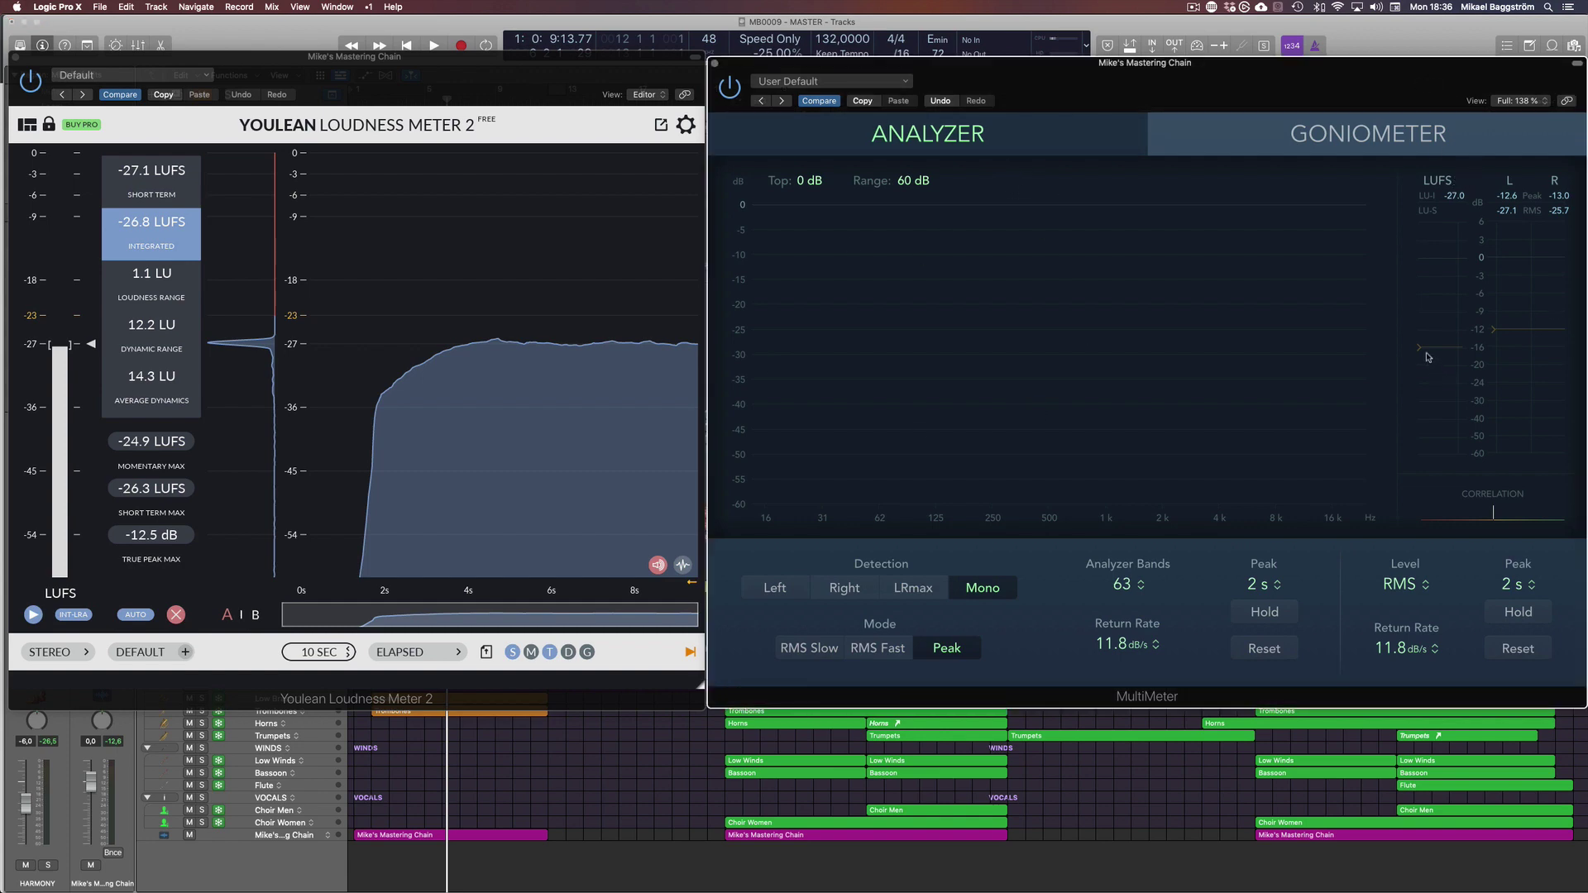
pyautogui.click(574, 81)
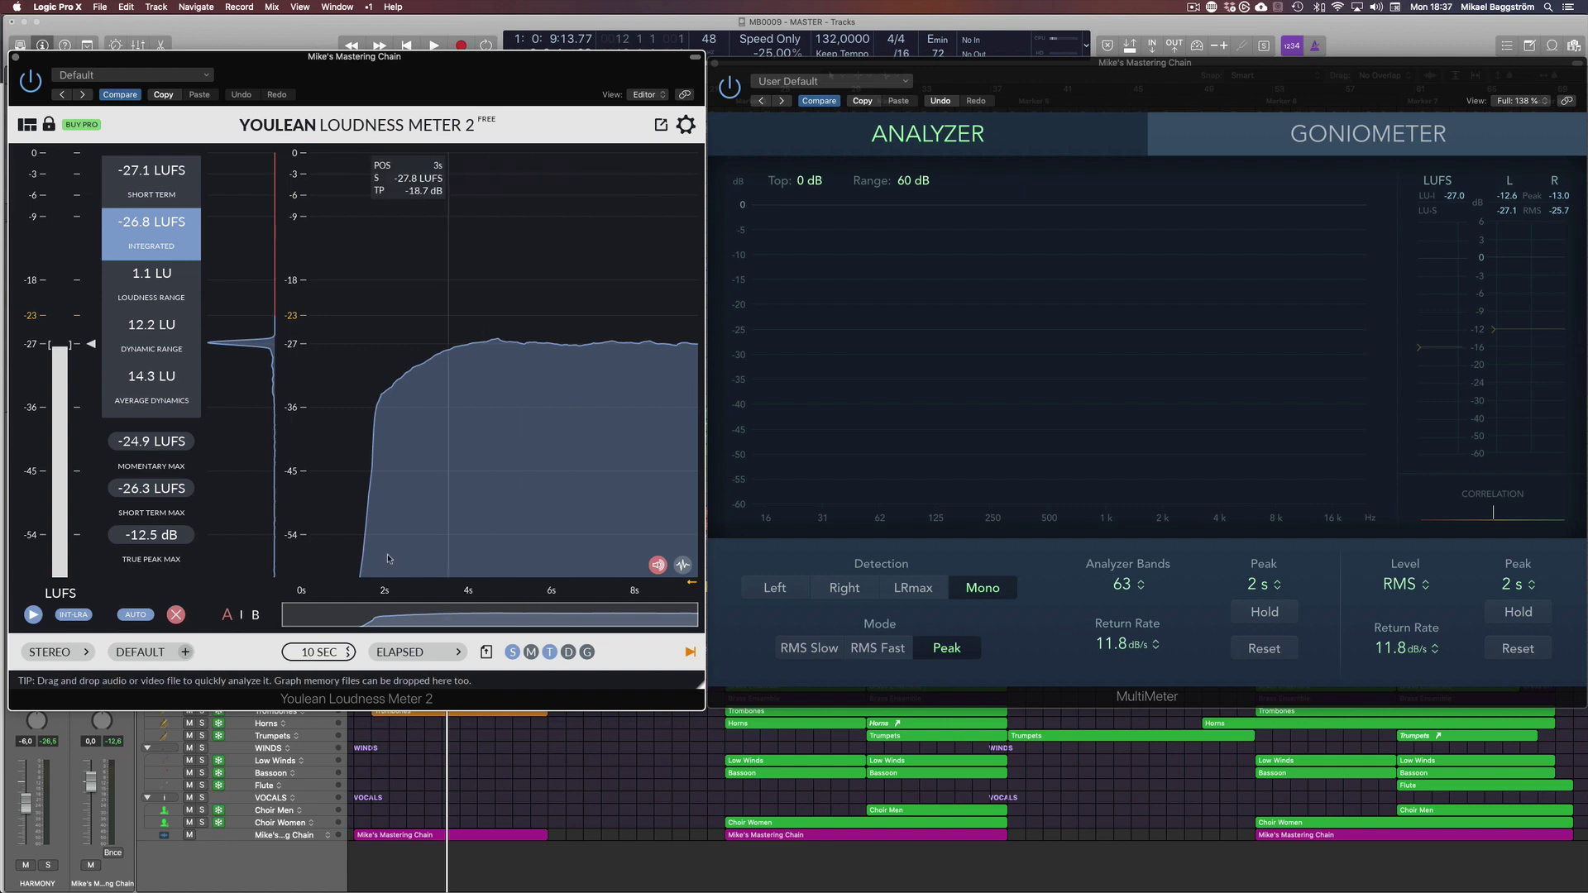
pyautogui.click(324, 650)
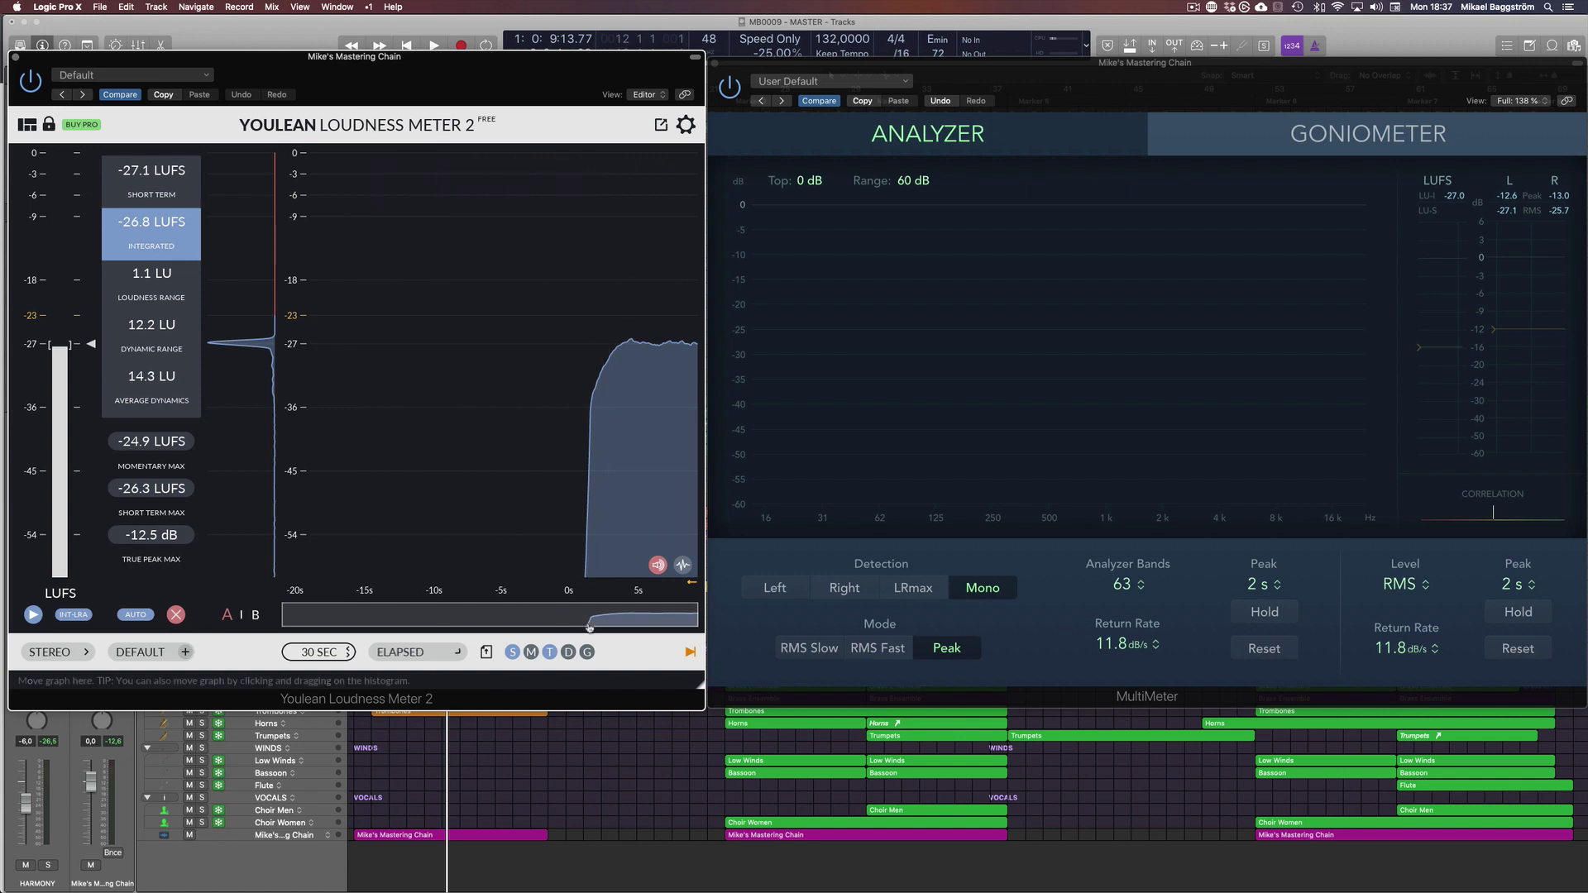
pyautogui.press('space')
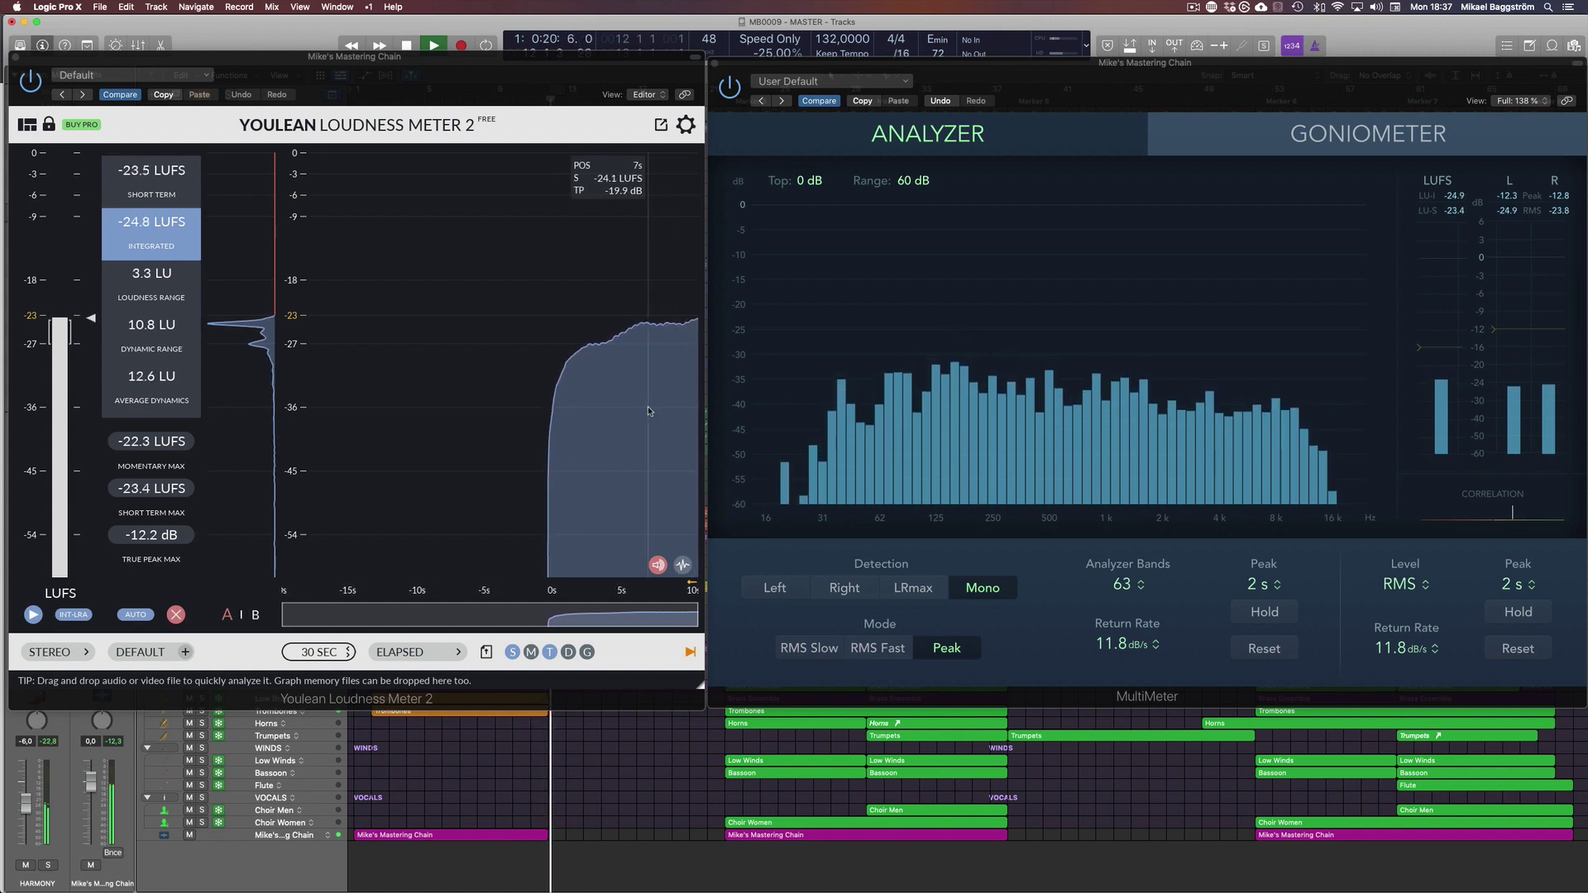
pyautogui.press('space')
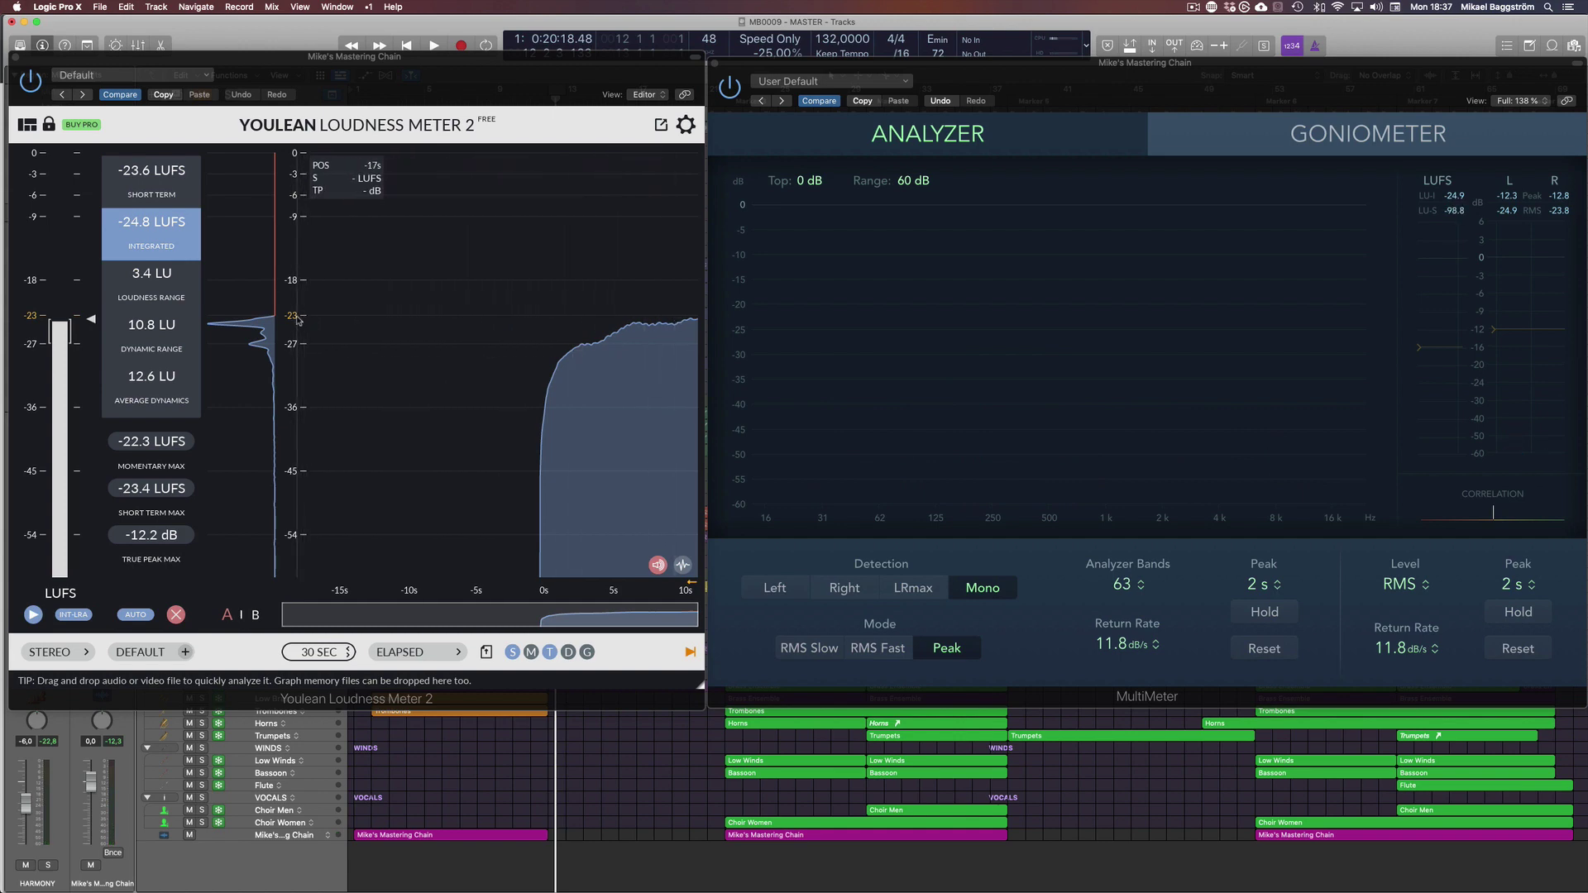
# Step: Examine the available Youlean loudness presets for film, TV, gaming and online streaming, keeping Default EBU R128 selected
pyautogui.click(464, 89)
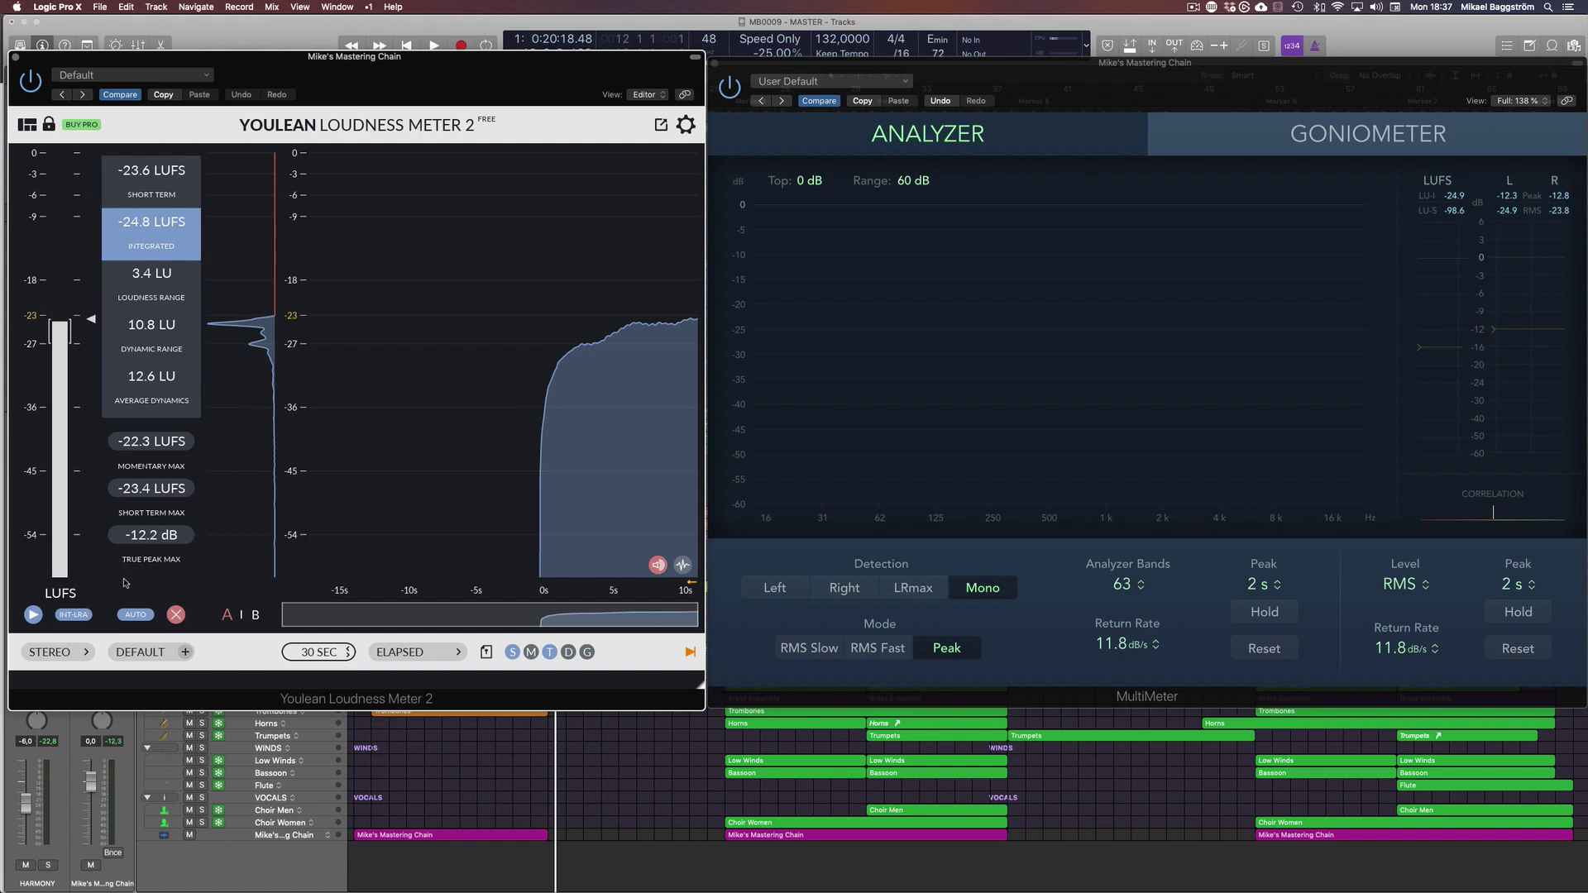
pyautogui.click(141, 652)
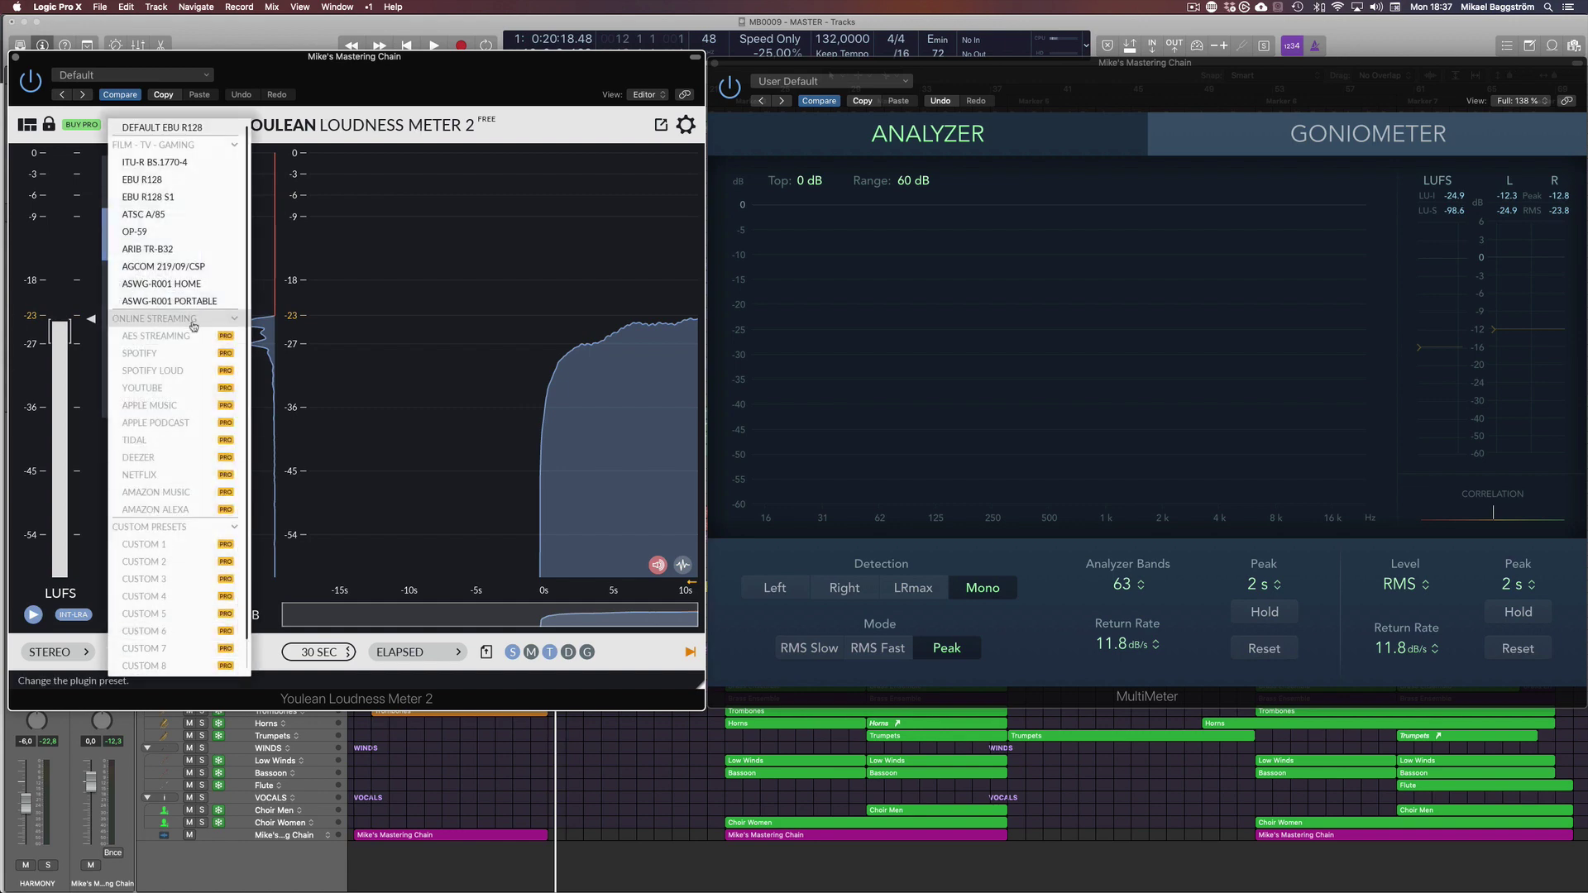
pyautogui.click(154, 127)
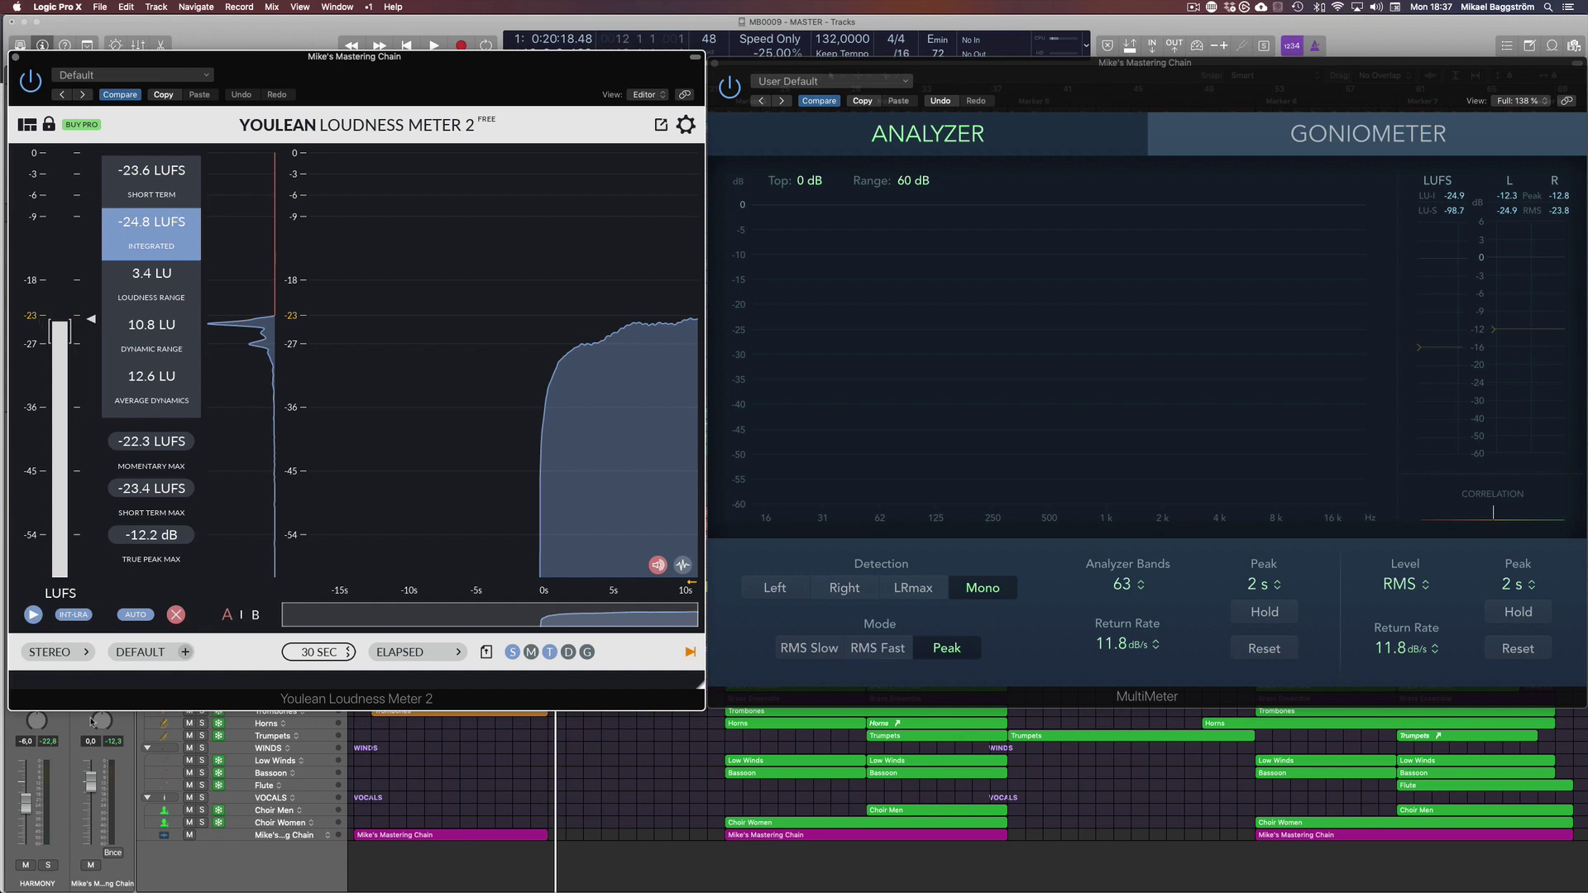
pyautogui.click(140, 652)
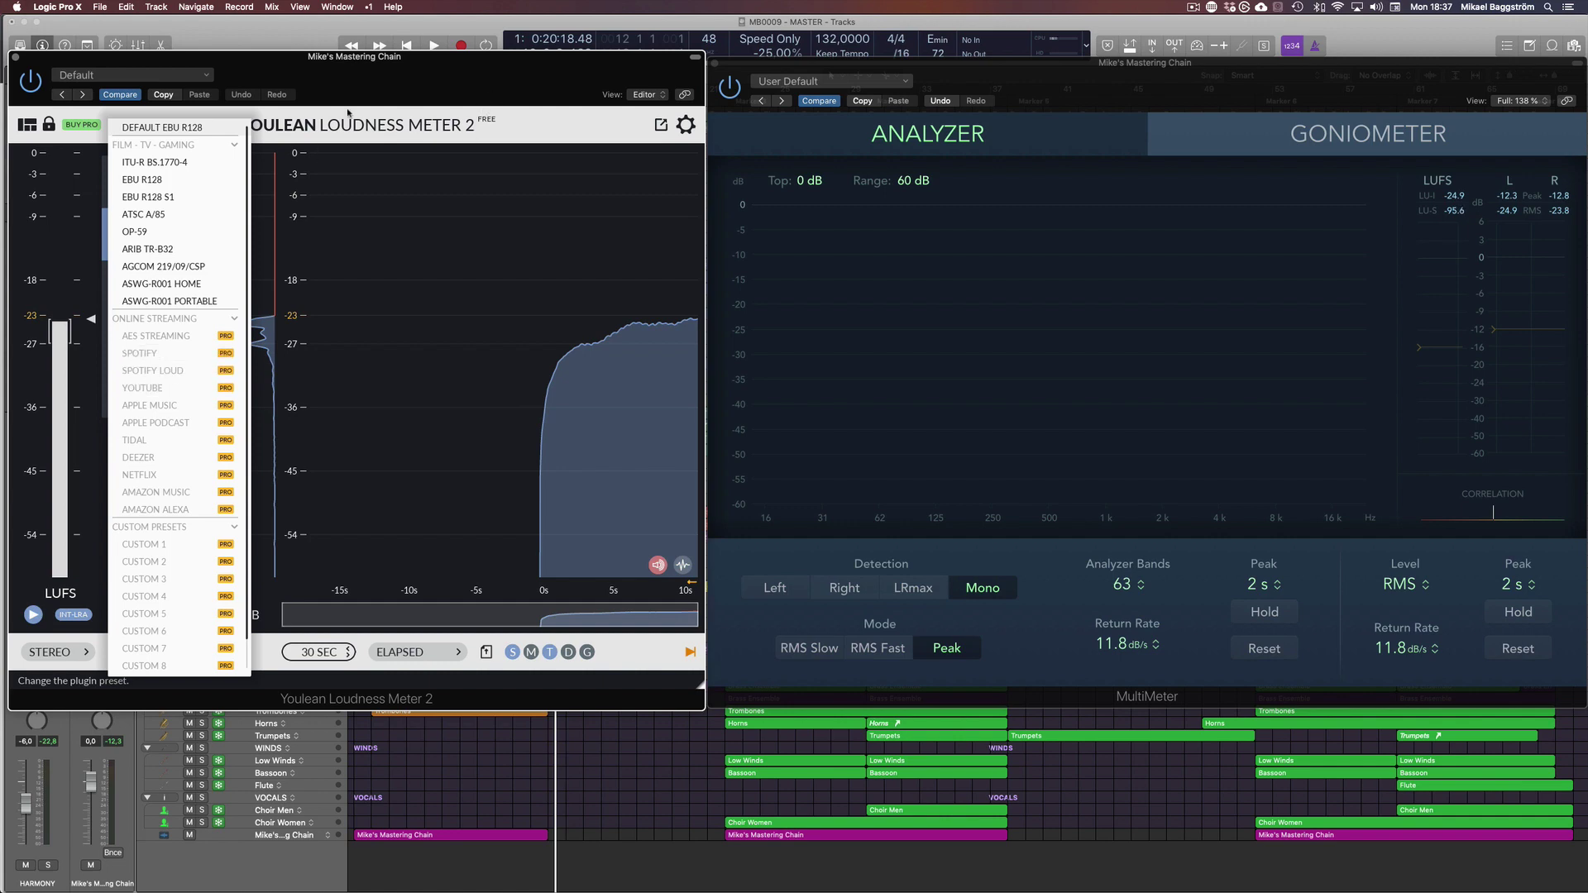
pyautogui.click(291, 144)
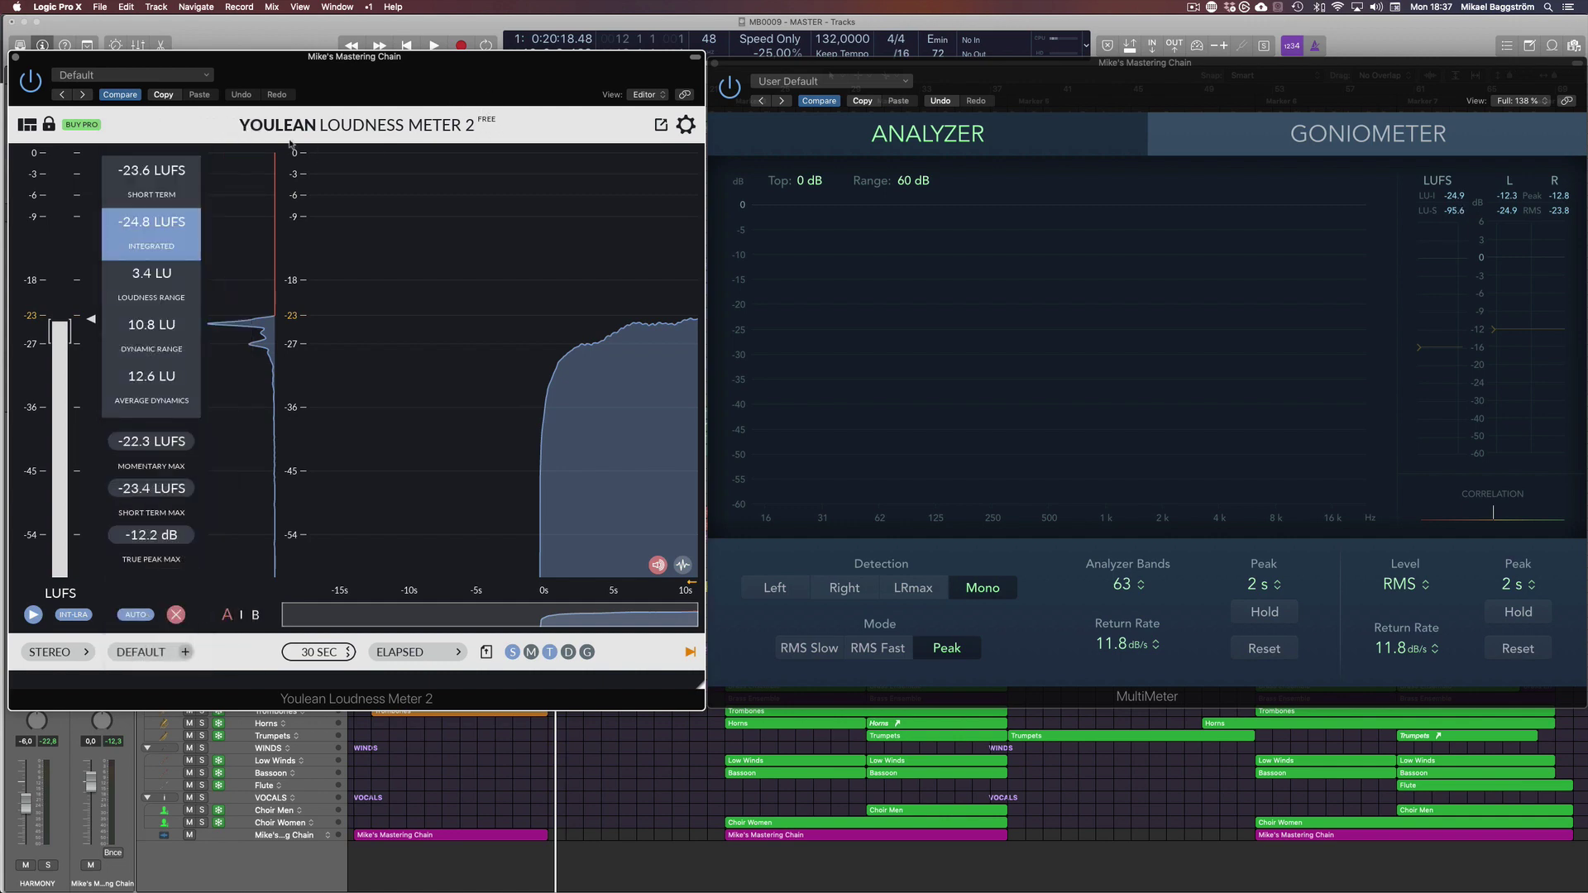
pyautogui.click(154, 654)
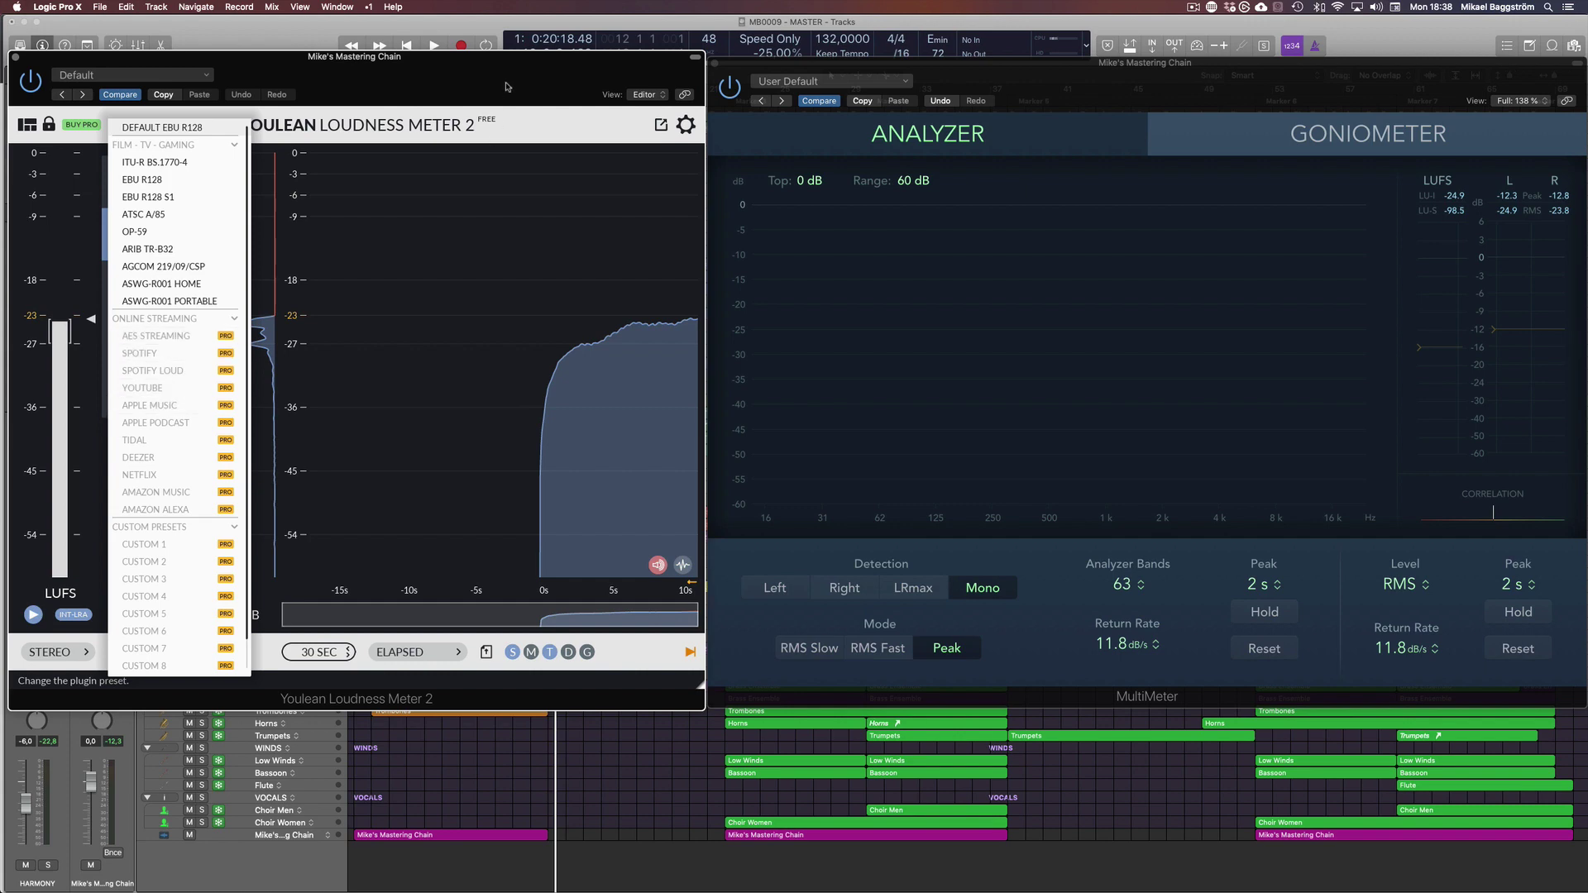
pyautogui.click(273, 653)
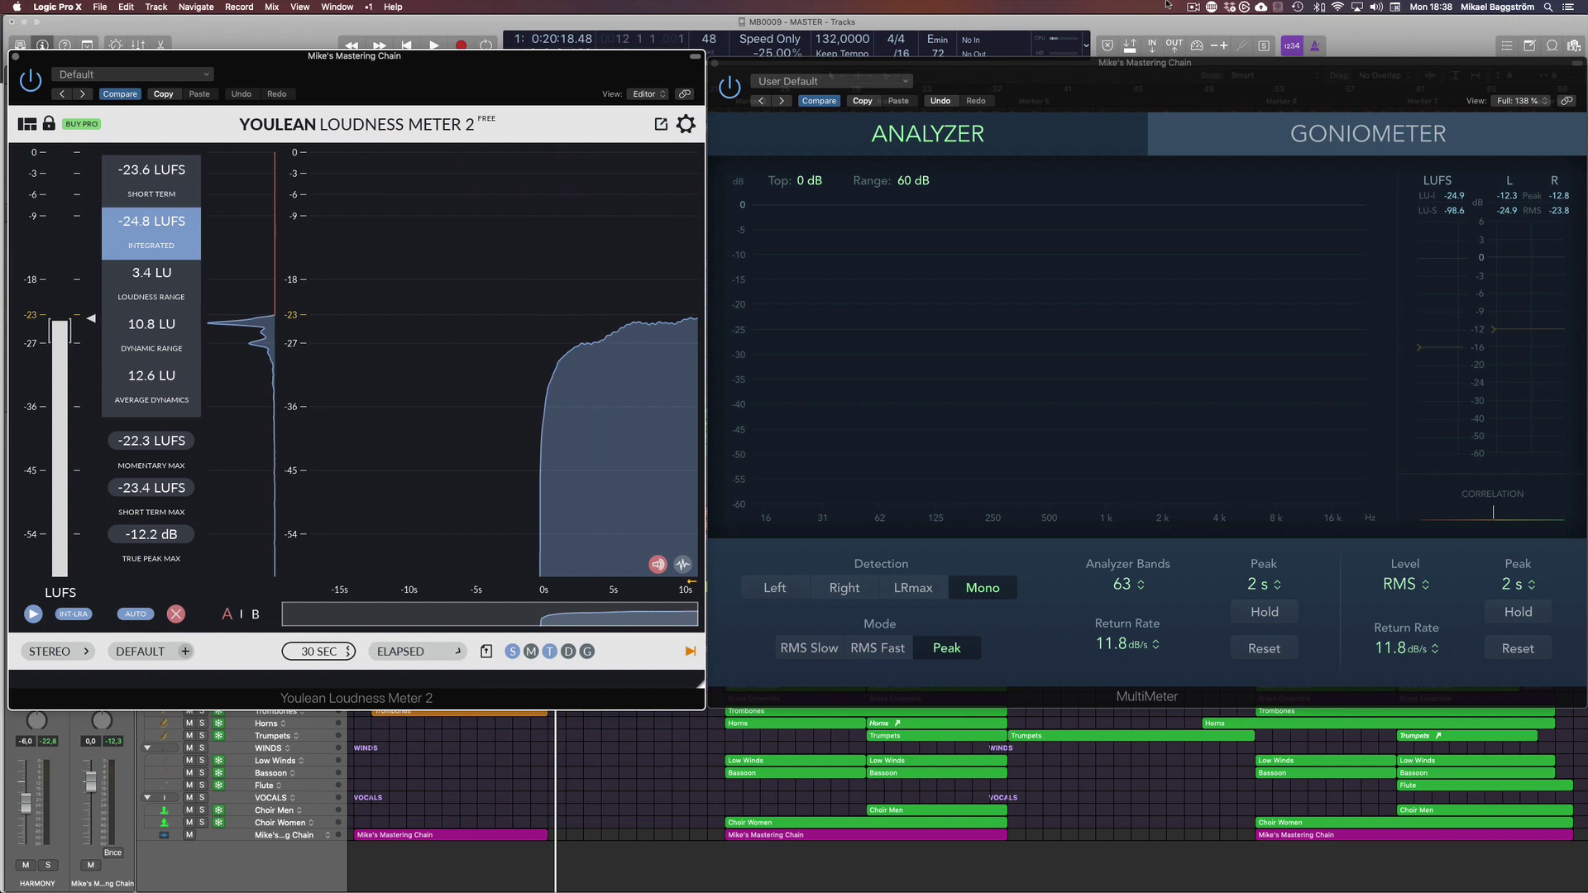
# Step: Set the Youlean loudness graph range to 10 seconds
pyautogui.click(1224, 100)
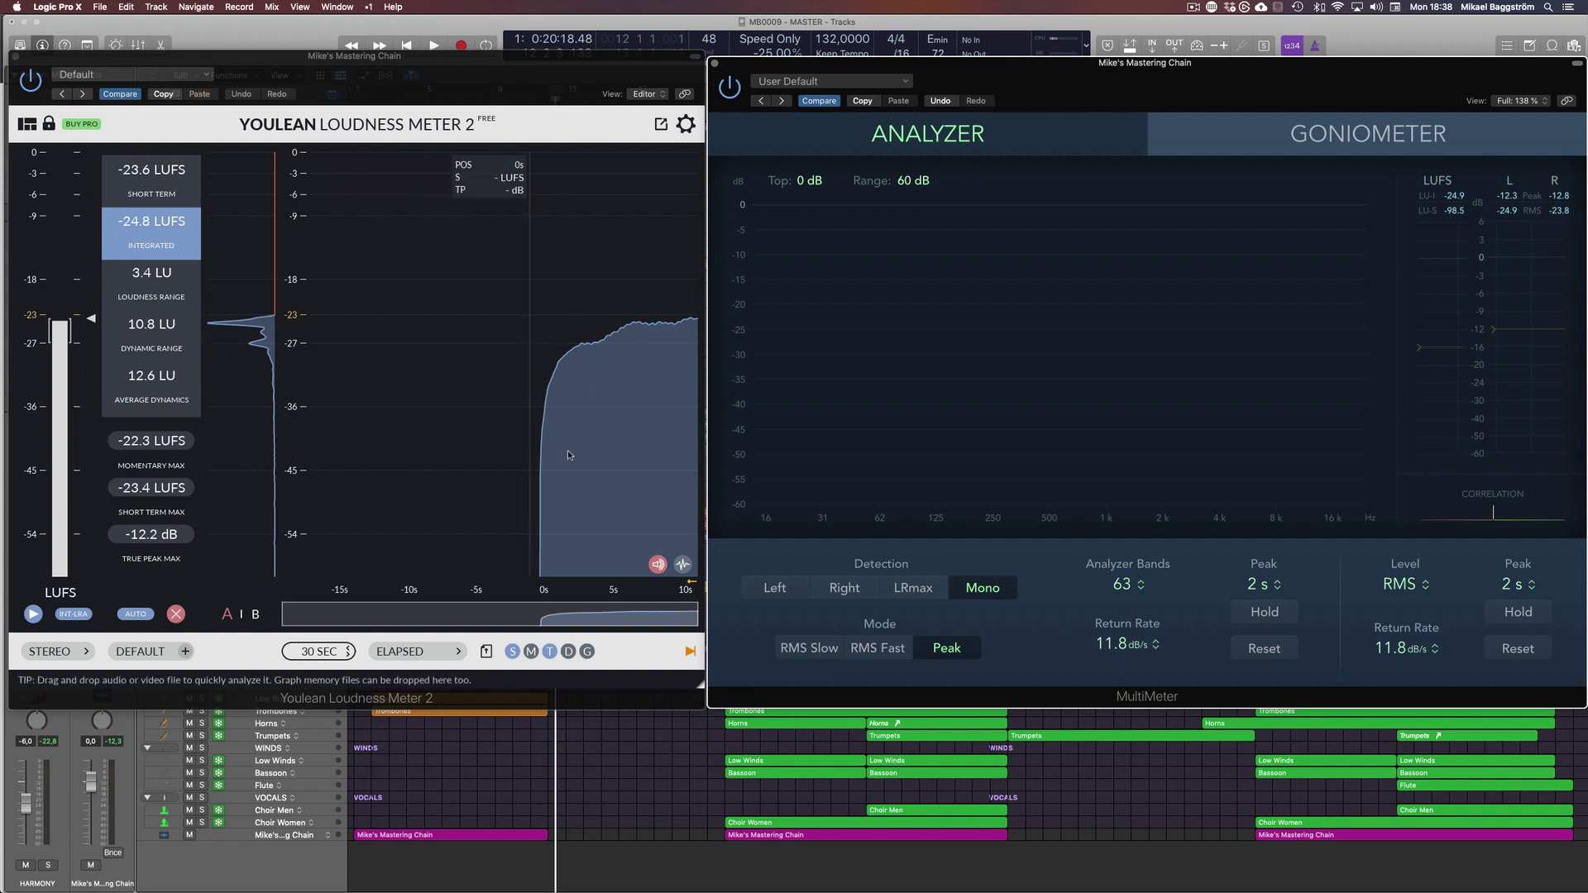
pyautogui.click(303, 652)
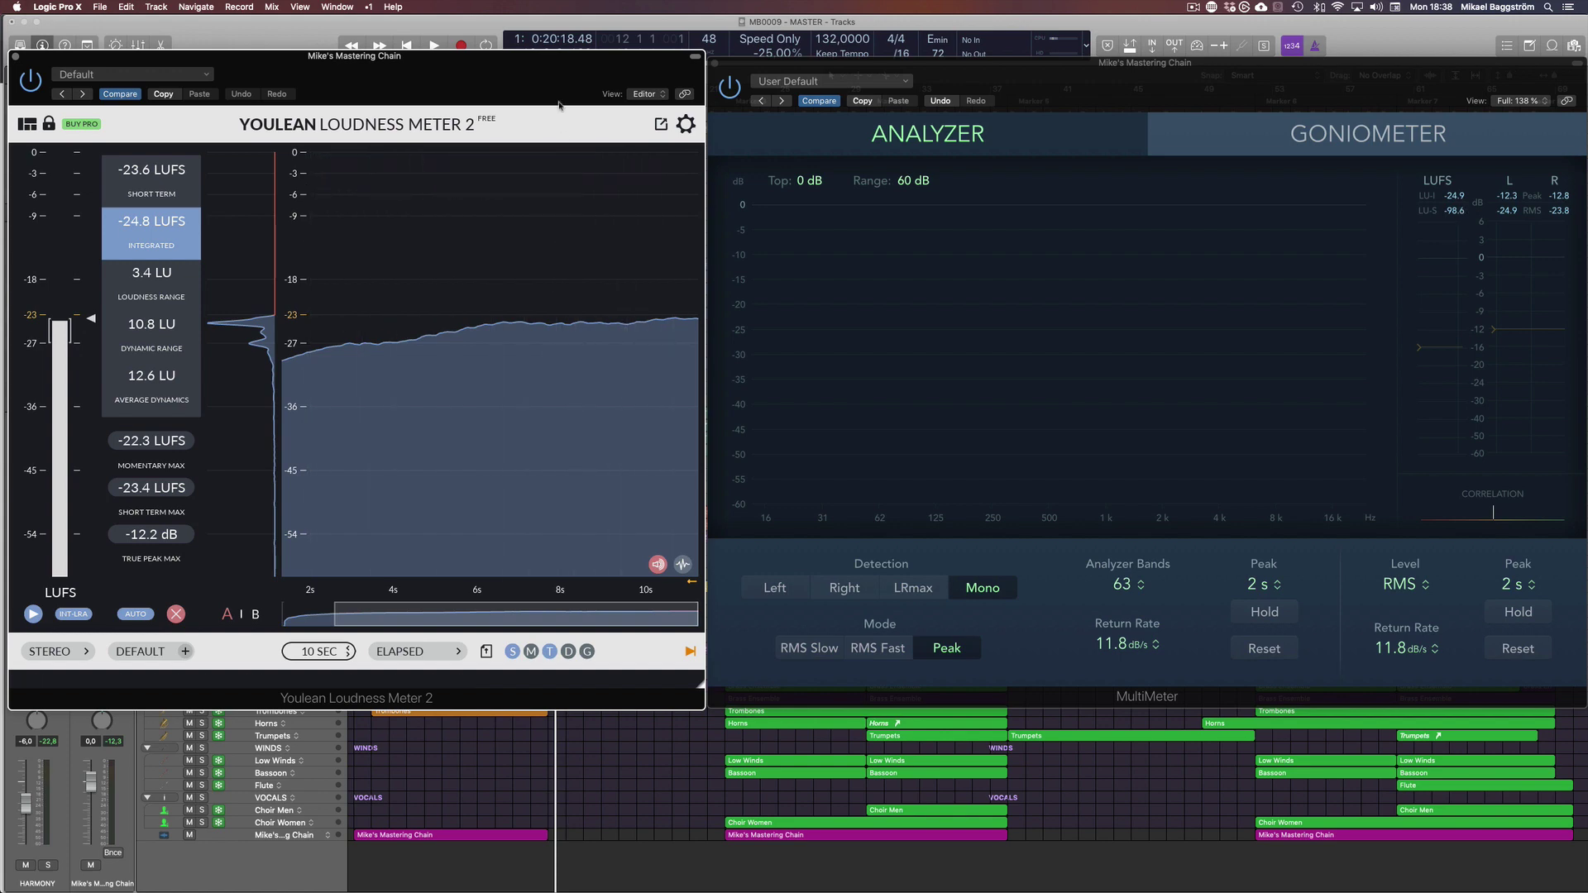
pyautogui.moveTo(573, 77); pyautogui.dragTo(574, 82)
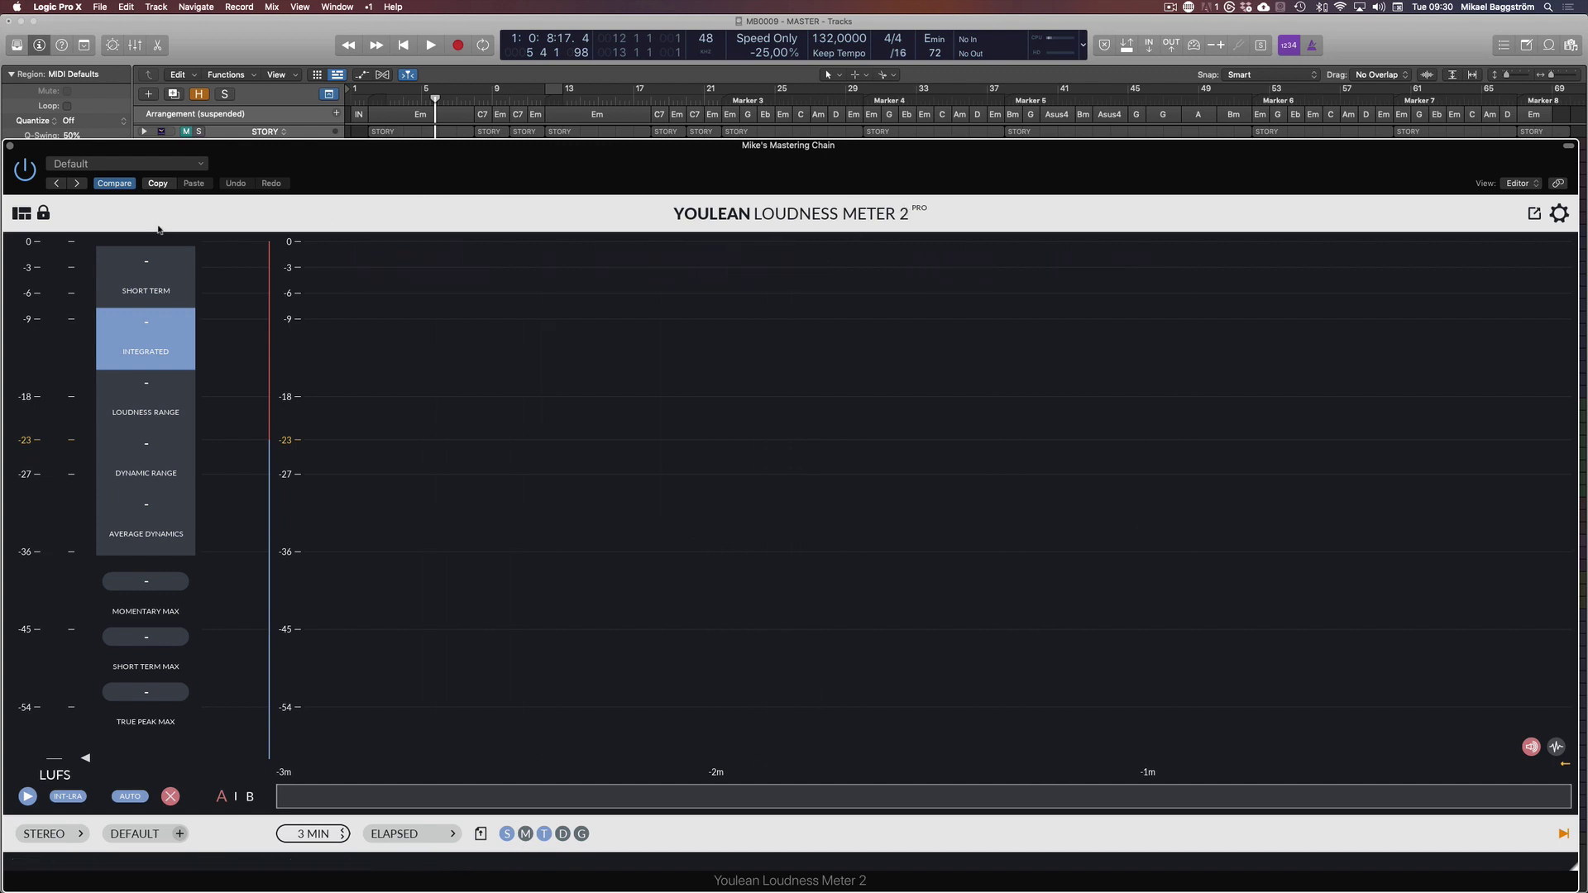
# Step: Turn on the dark plugin theme in the loudness meter's view settings, leaving advanced meter bars off
pyautogui.click(17, 216)
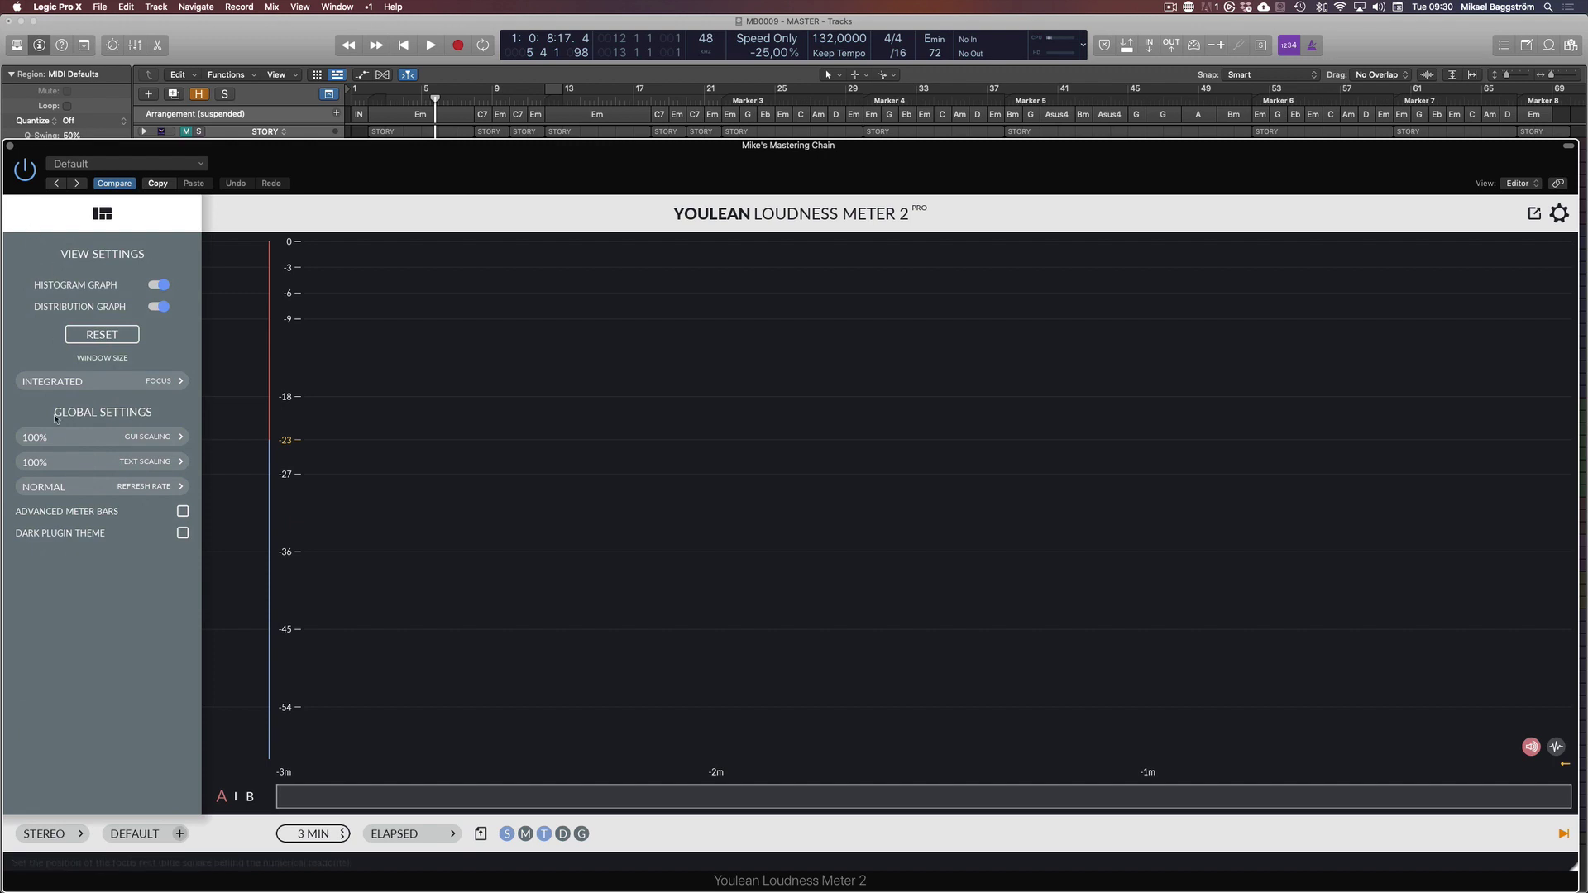
pyautogui.click(183, 533)
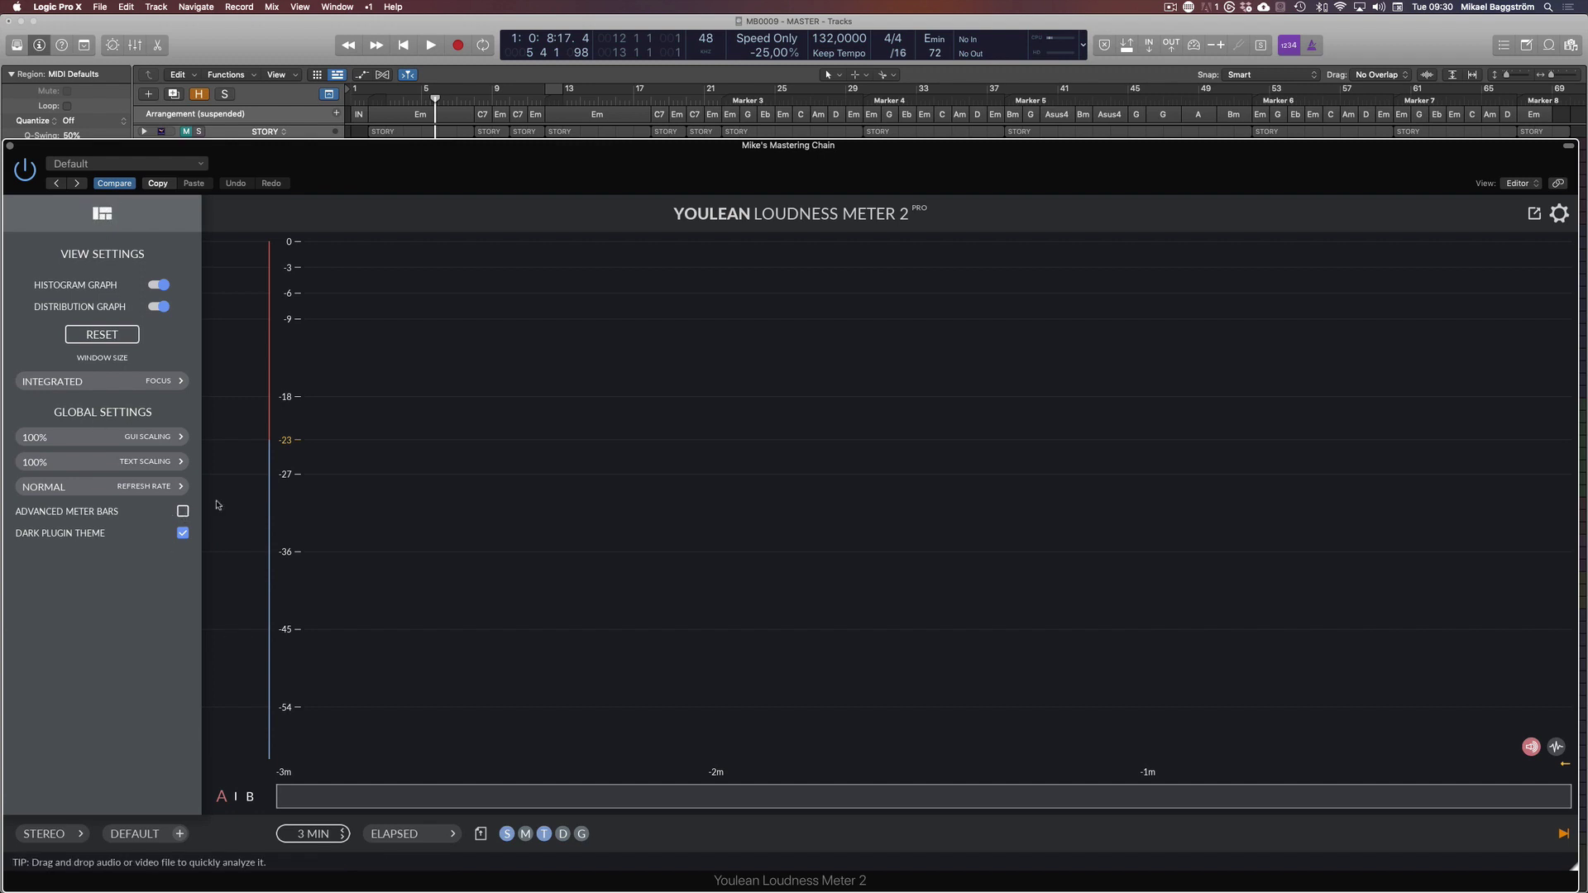
pyautogui.click(184, 511)
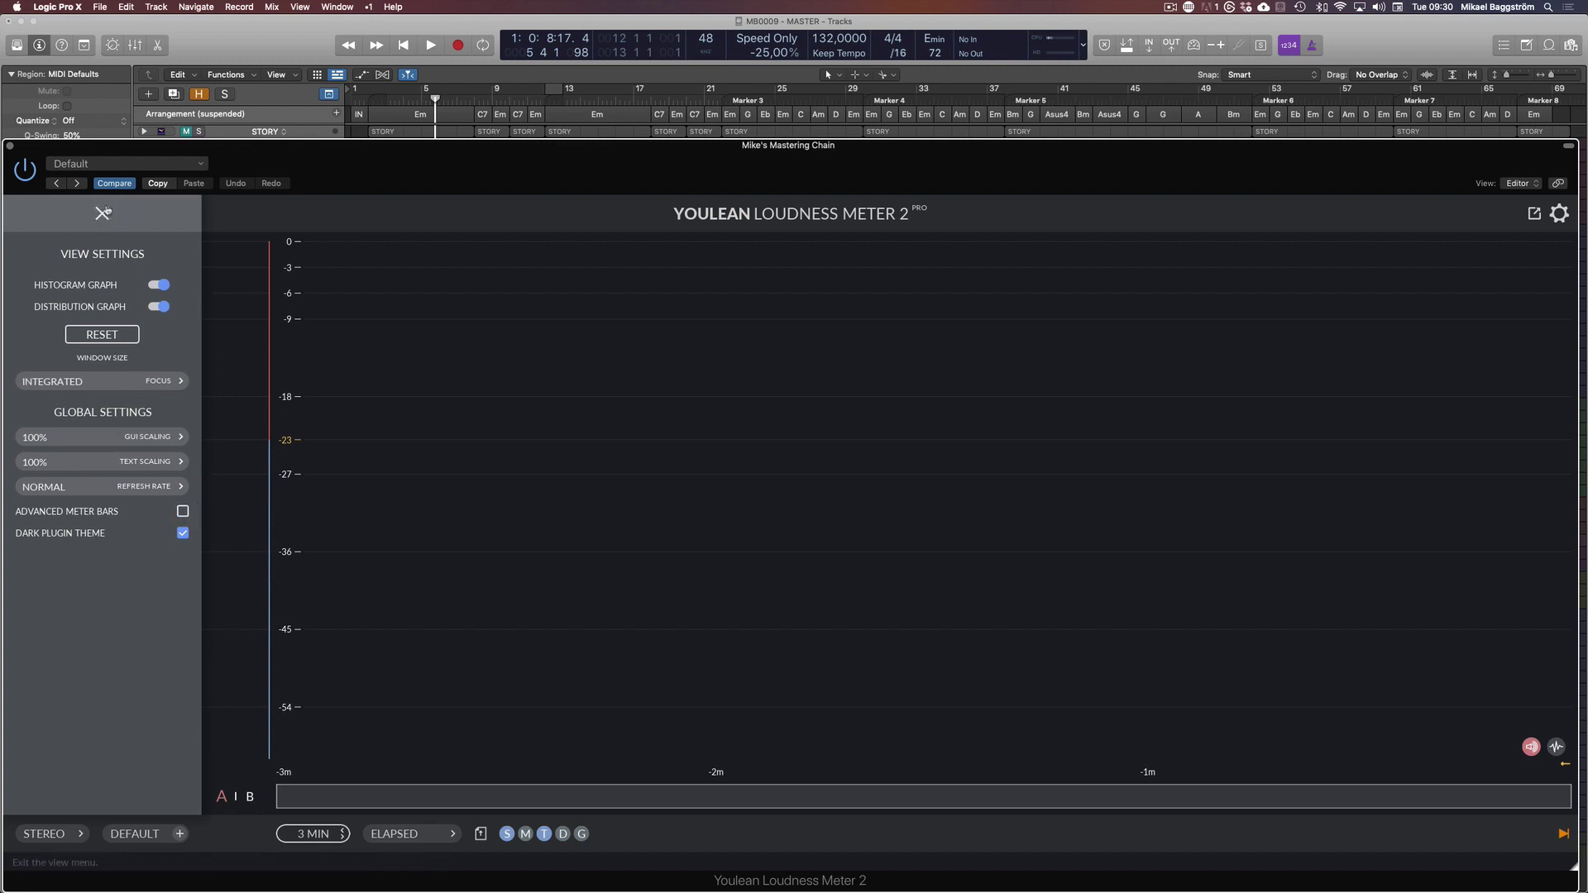
# Step: Examine the loudness meter's Loudness settings, including the loudness target, and close them without changes
pyautogui.click(1560, 213)
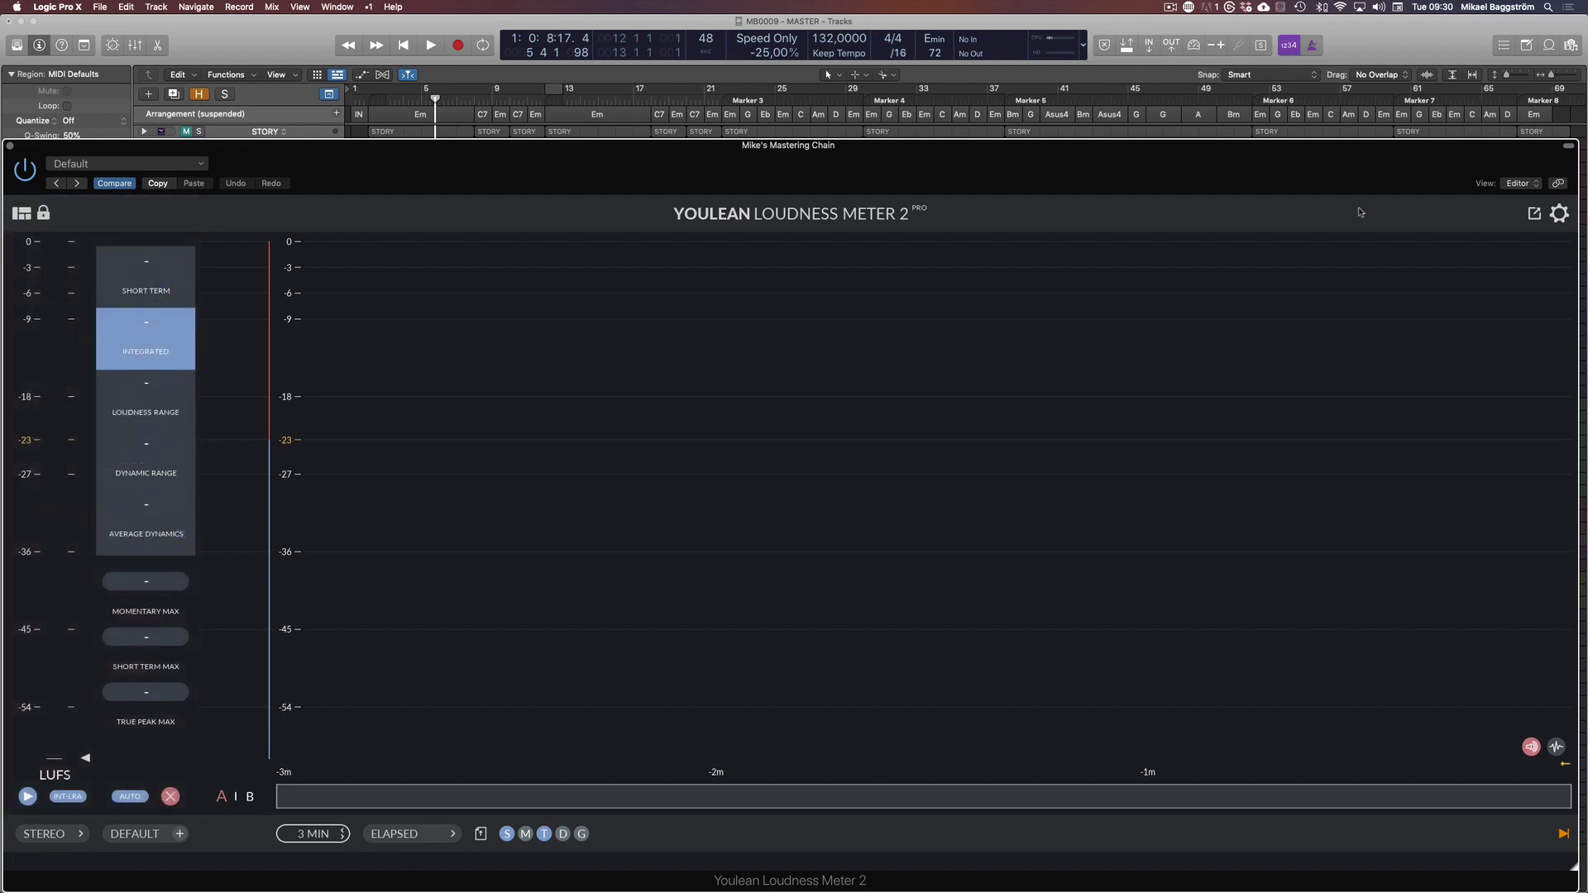
pyautogui.click(1559, 214)
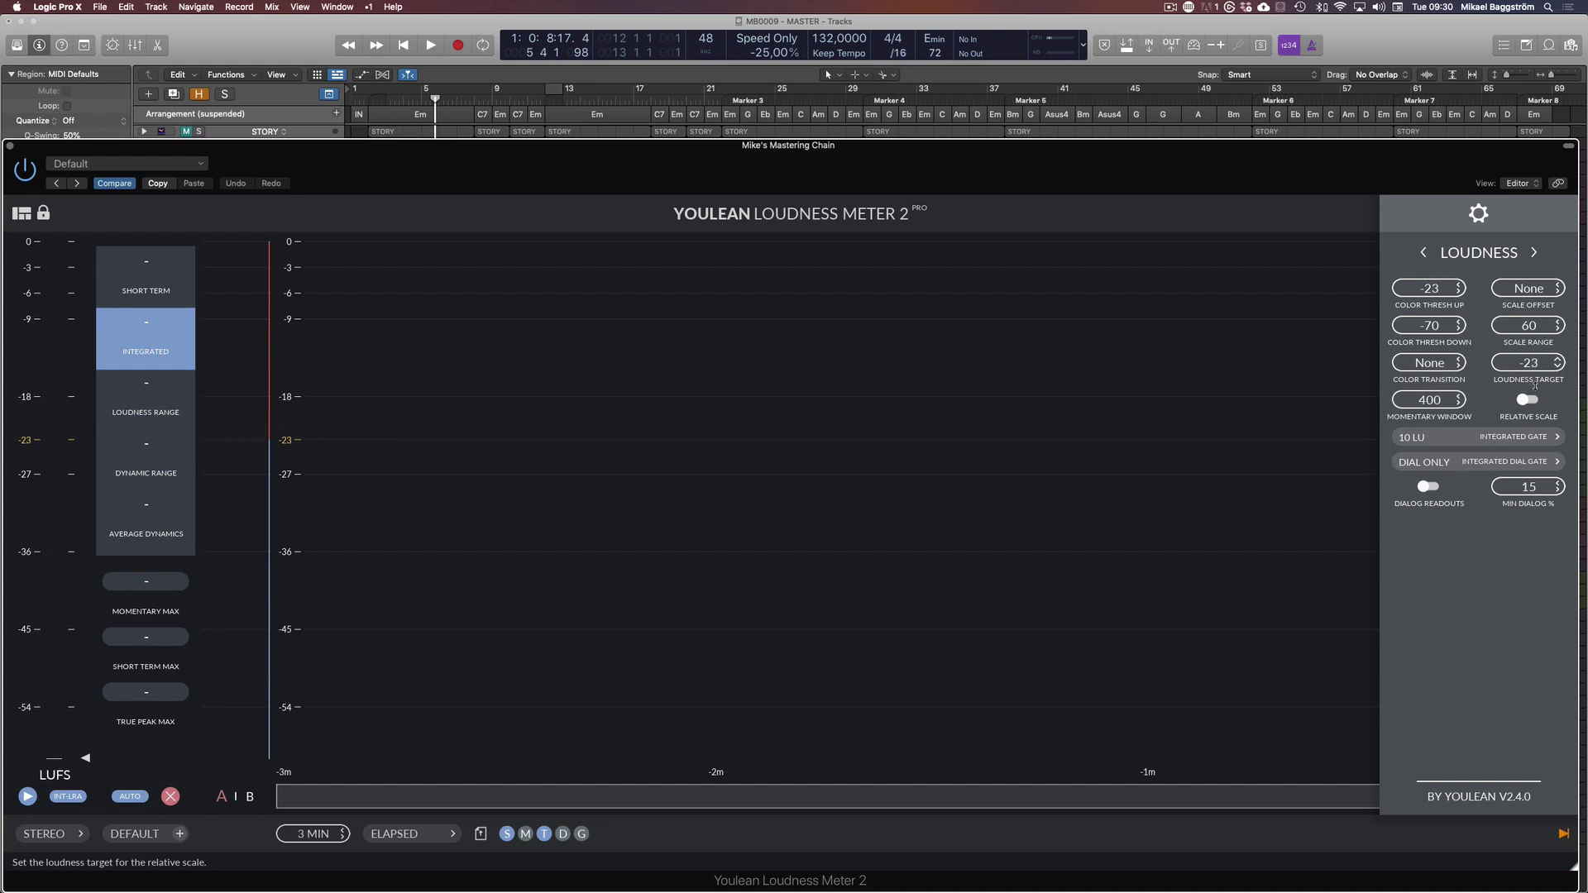
pyautogui.click(1479, 215)
# Step: Try the Spotify and YouTube loudness presets in turn, and switch to Apple Music to compare their target levels
pyautogui.click(134, 834)
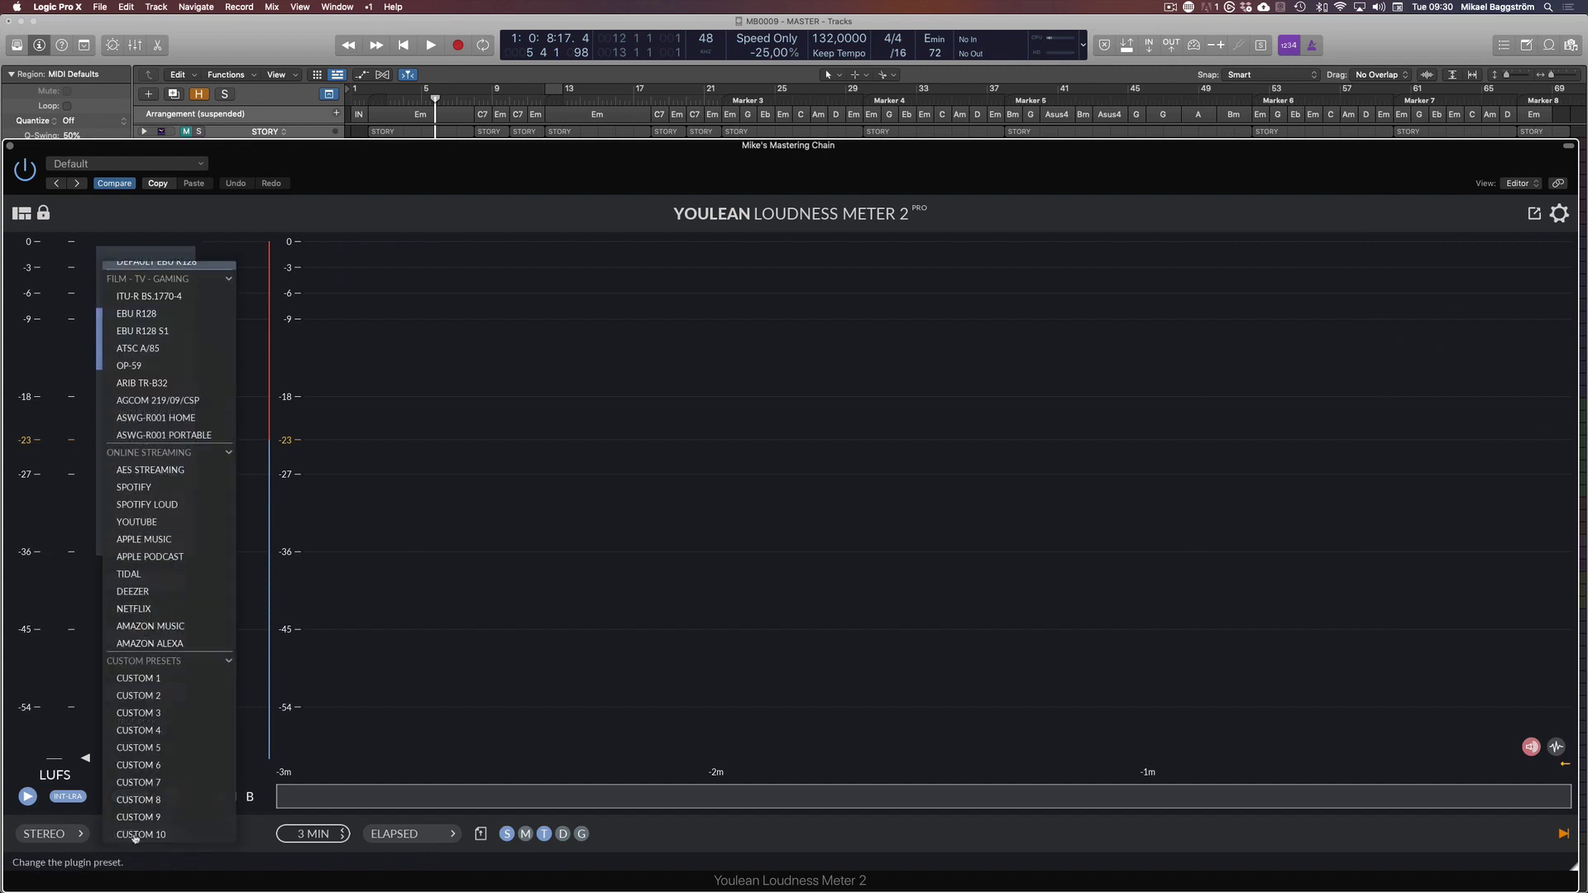
pyautogui.click(165, 487)
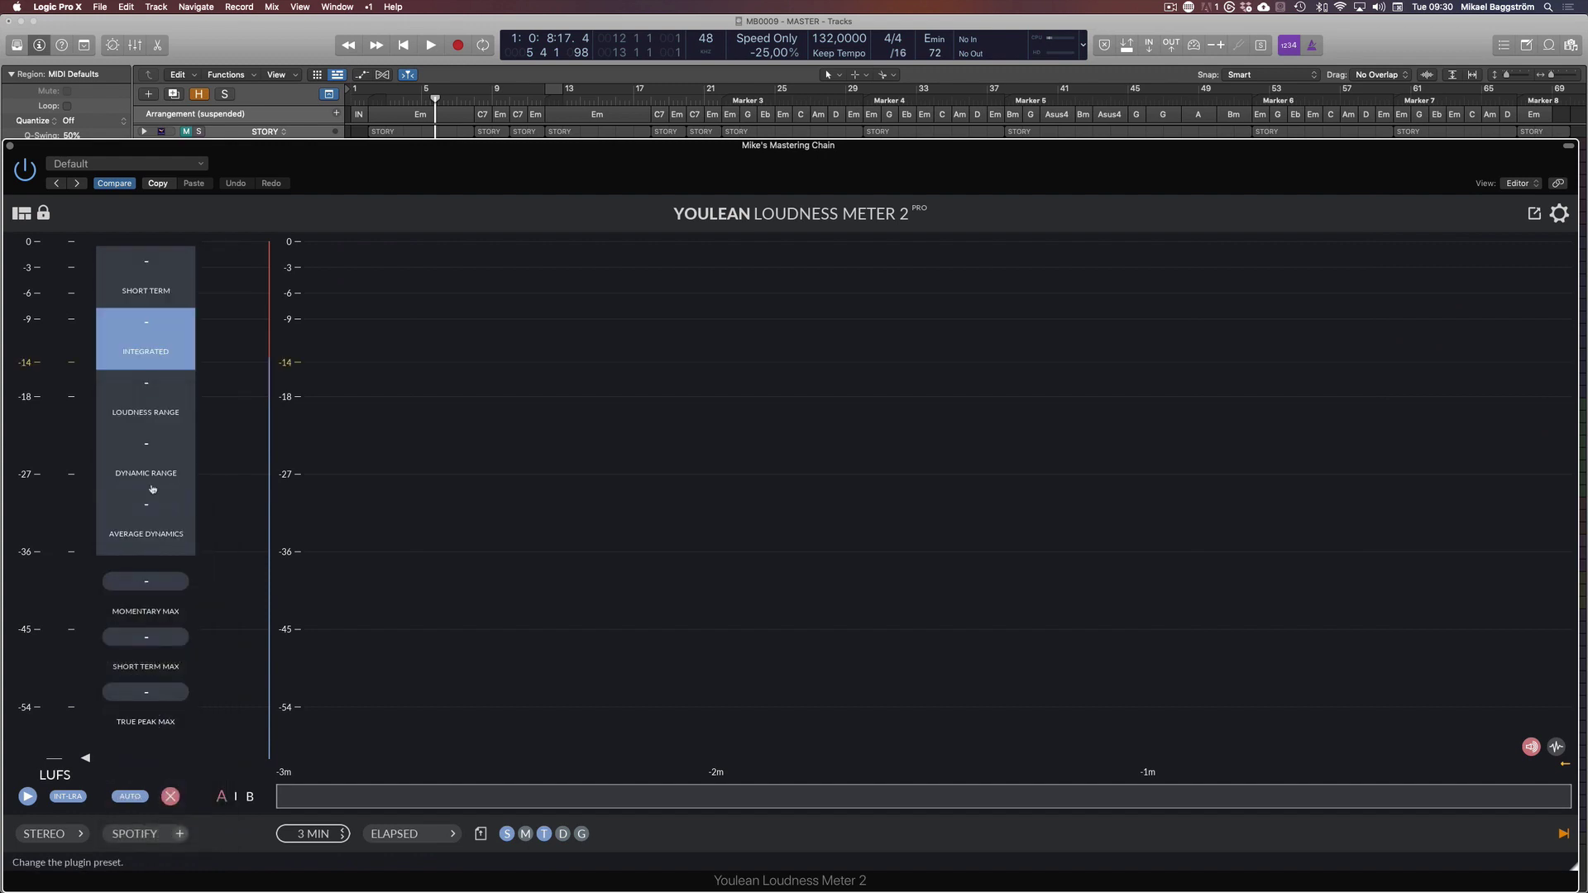
pyautogui.click(133, 834)
pyautogui.click(156, 522)
pyautogui.click(132, 834)
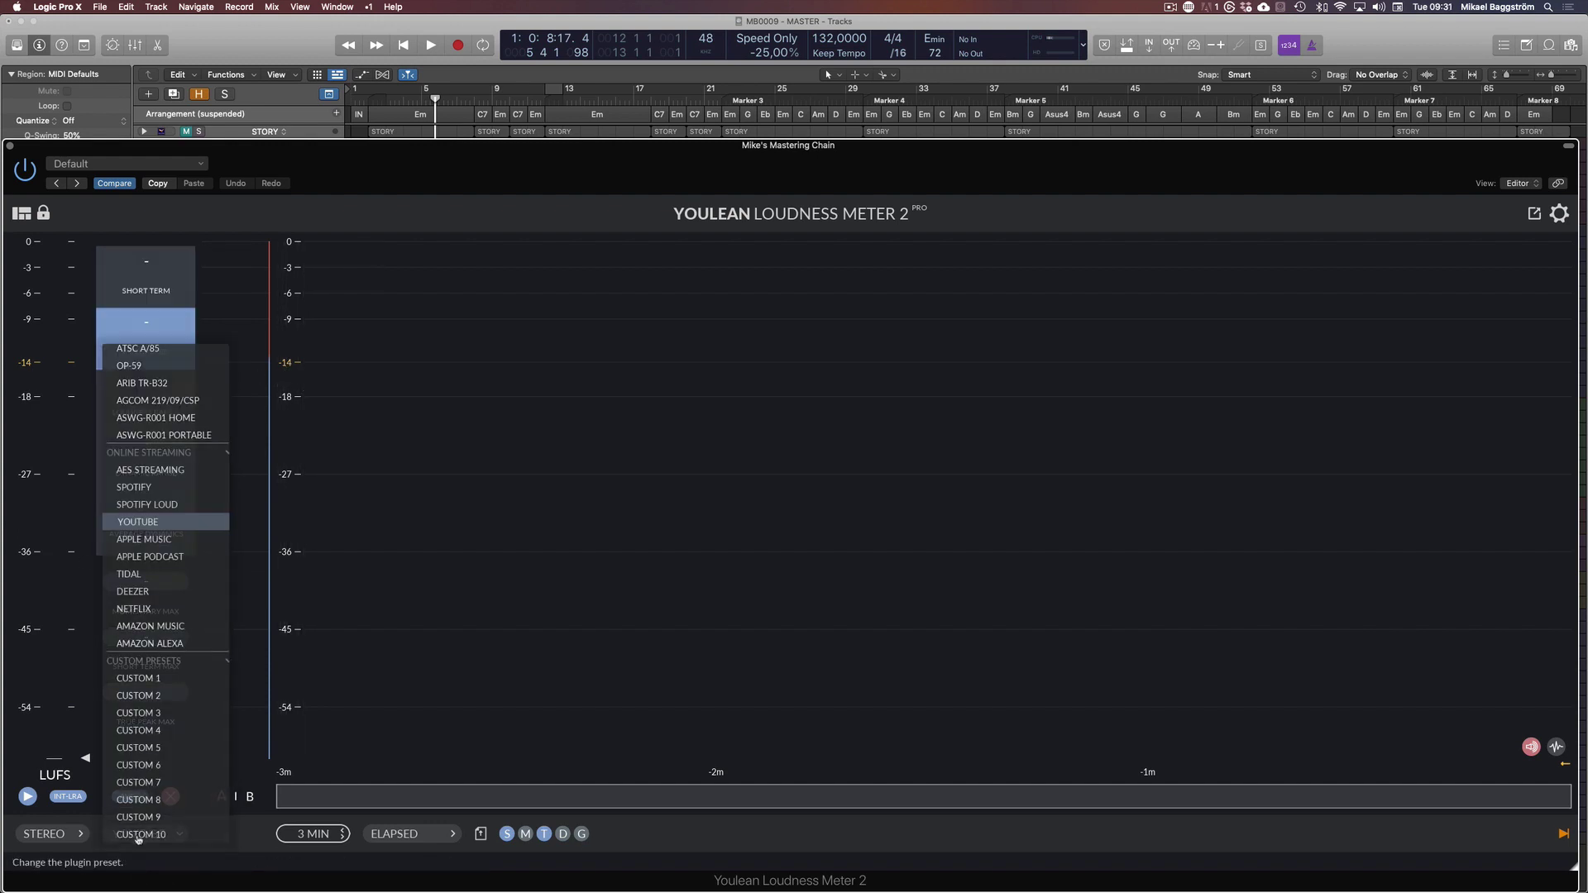
pyautogui.click(177, 541)
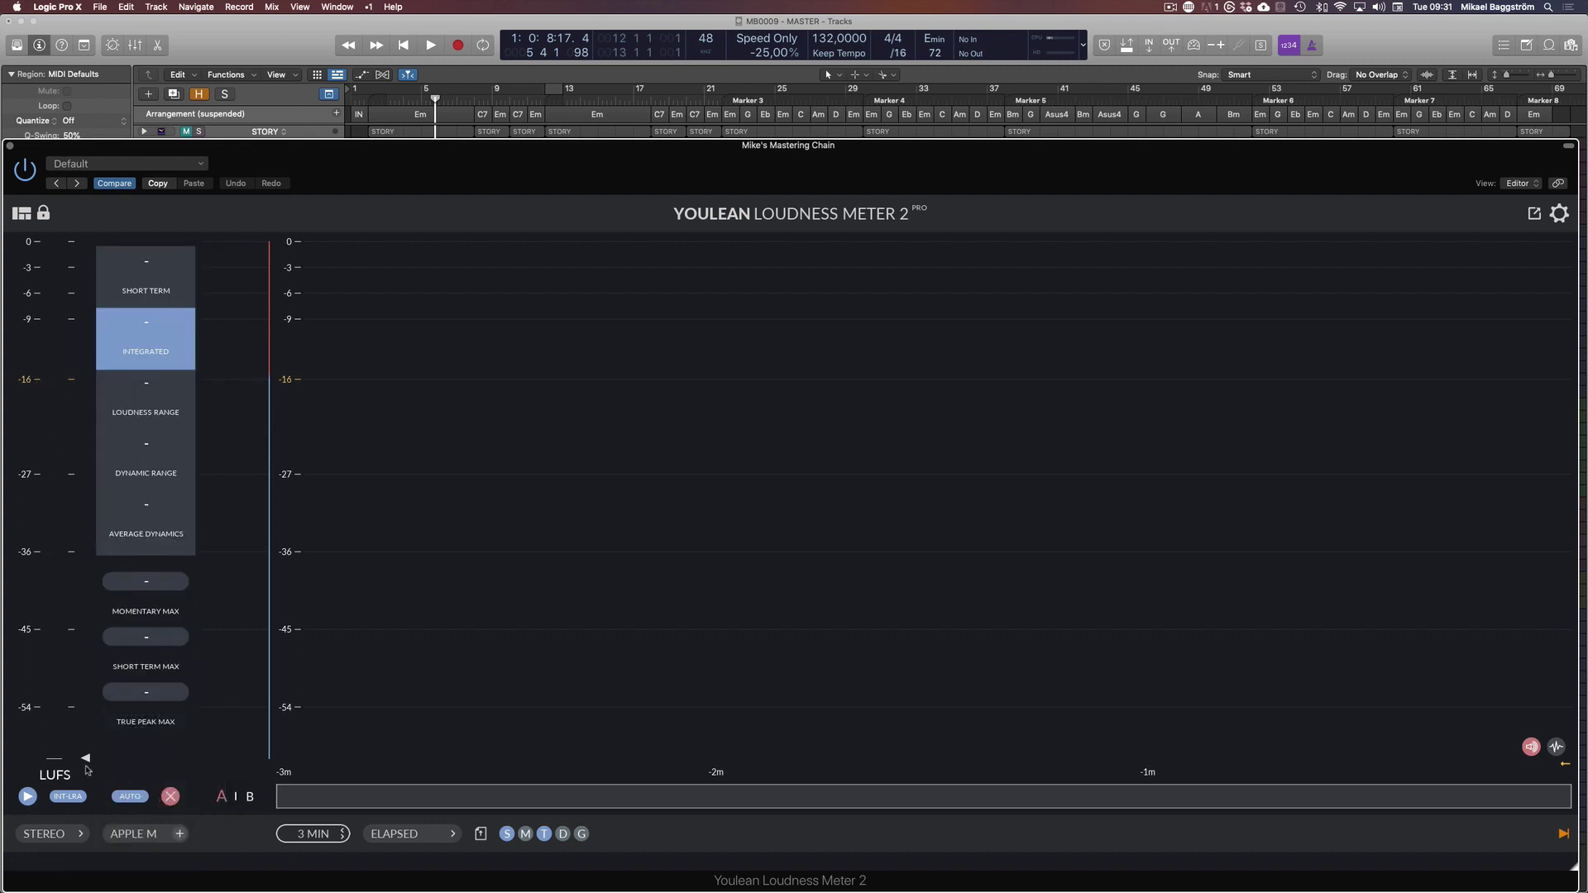
# Step: Compare the Spotify and Spotify Loud presets, finishing with the Apple Music loudness preset selected
pyautogui.click(145, 837)
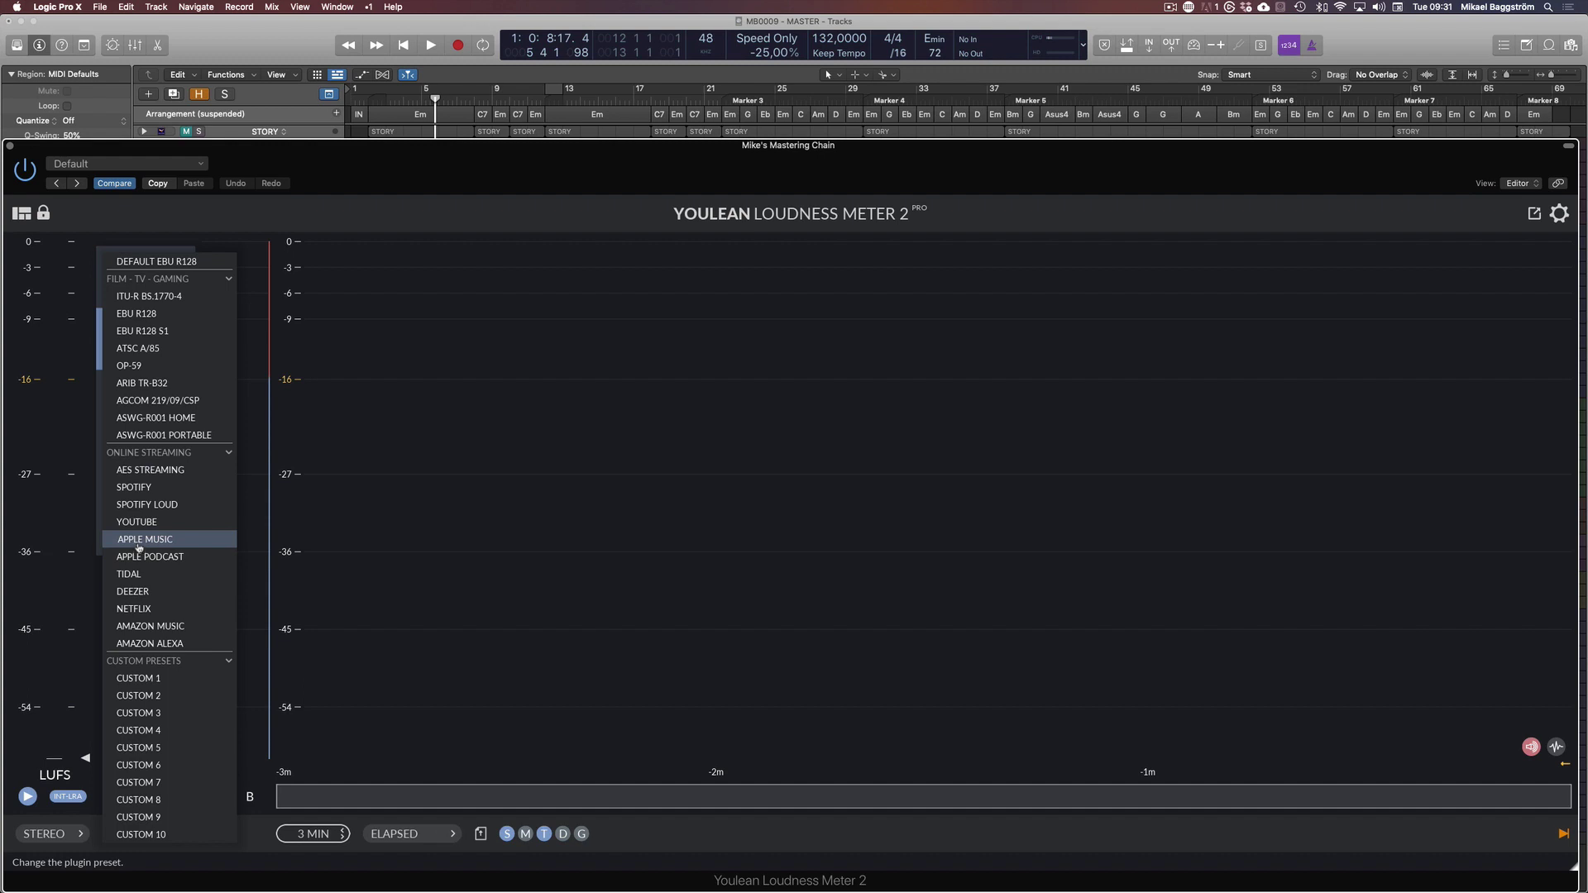
pyautogui.click(136, 487)
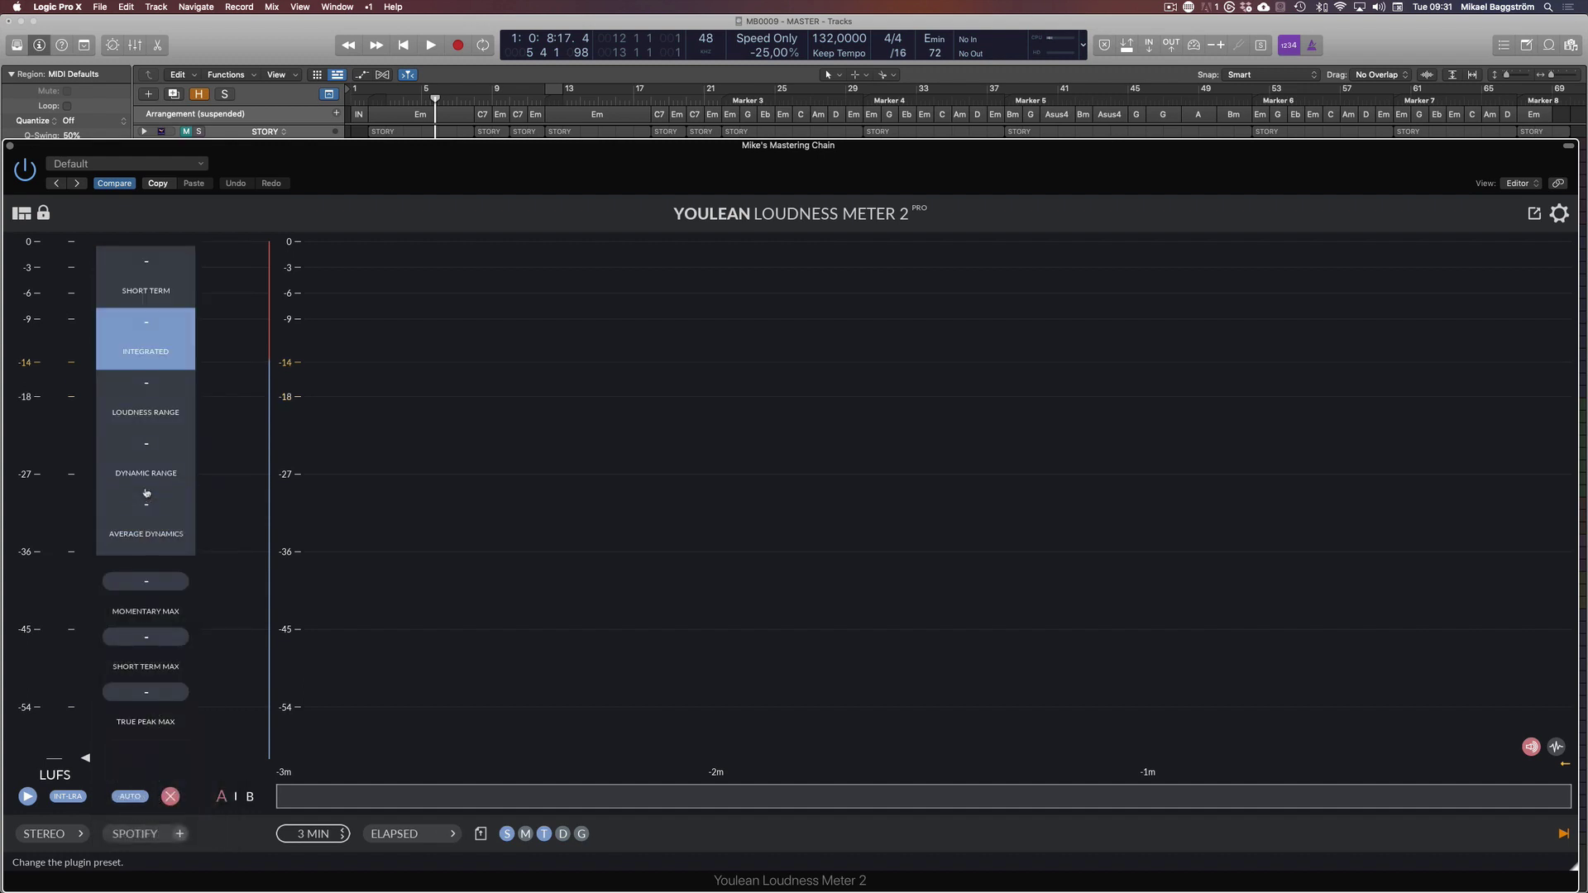
pyautogui.click(153, 834)
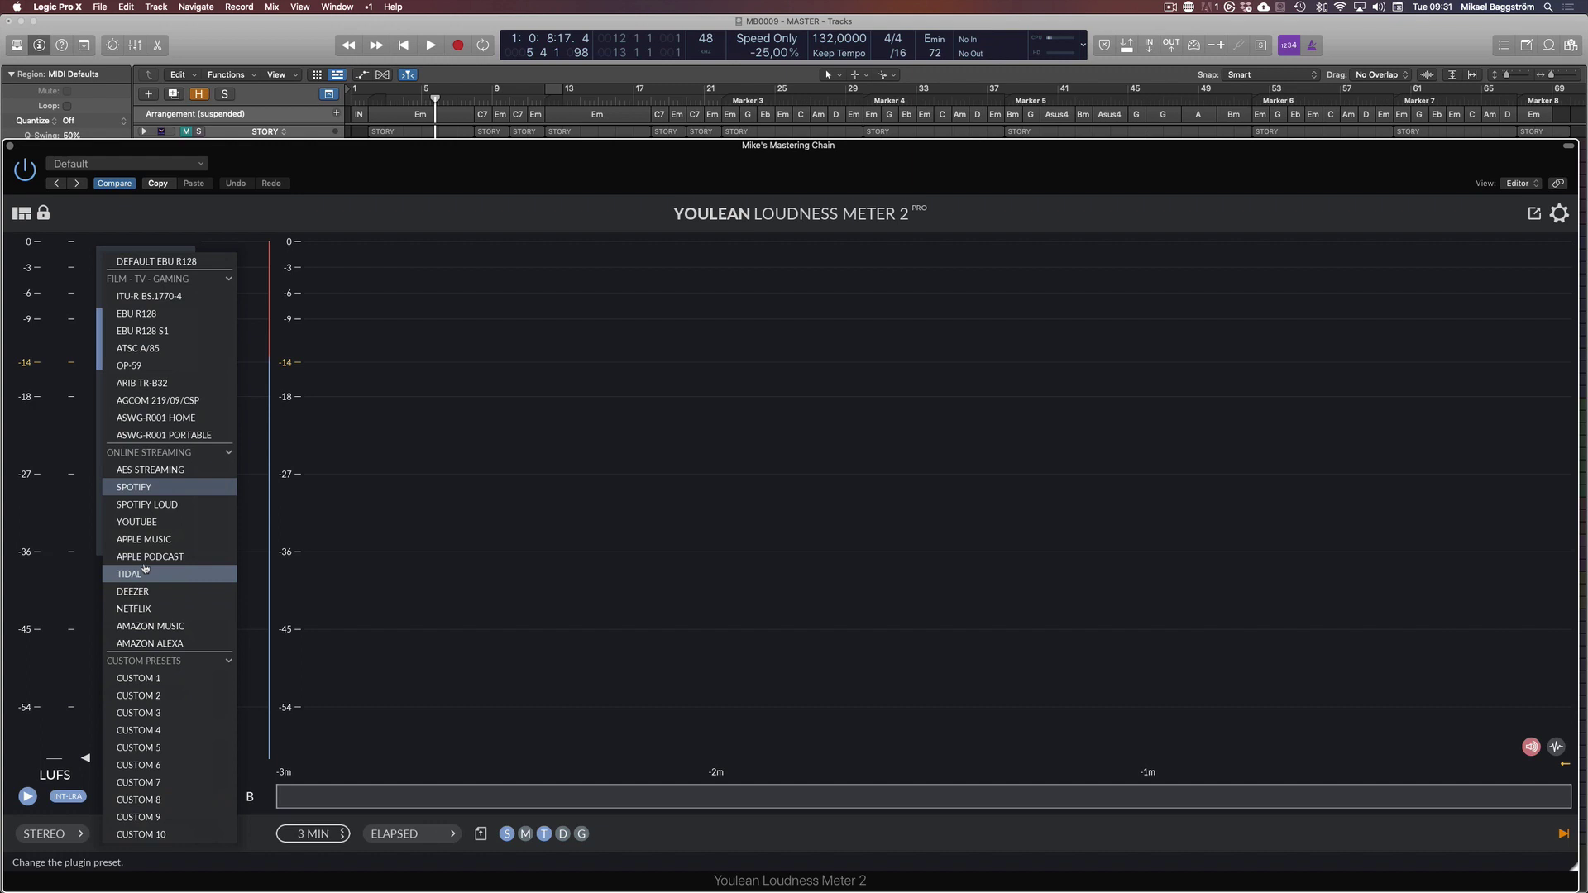
pyautogui.click(153, 507)
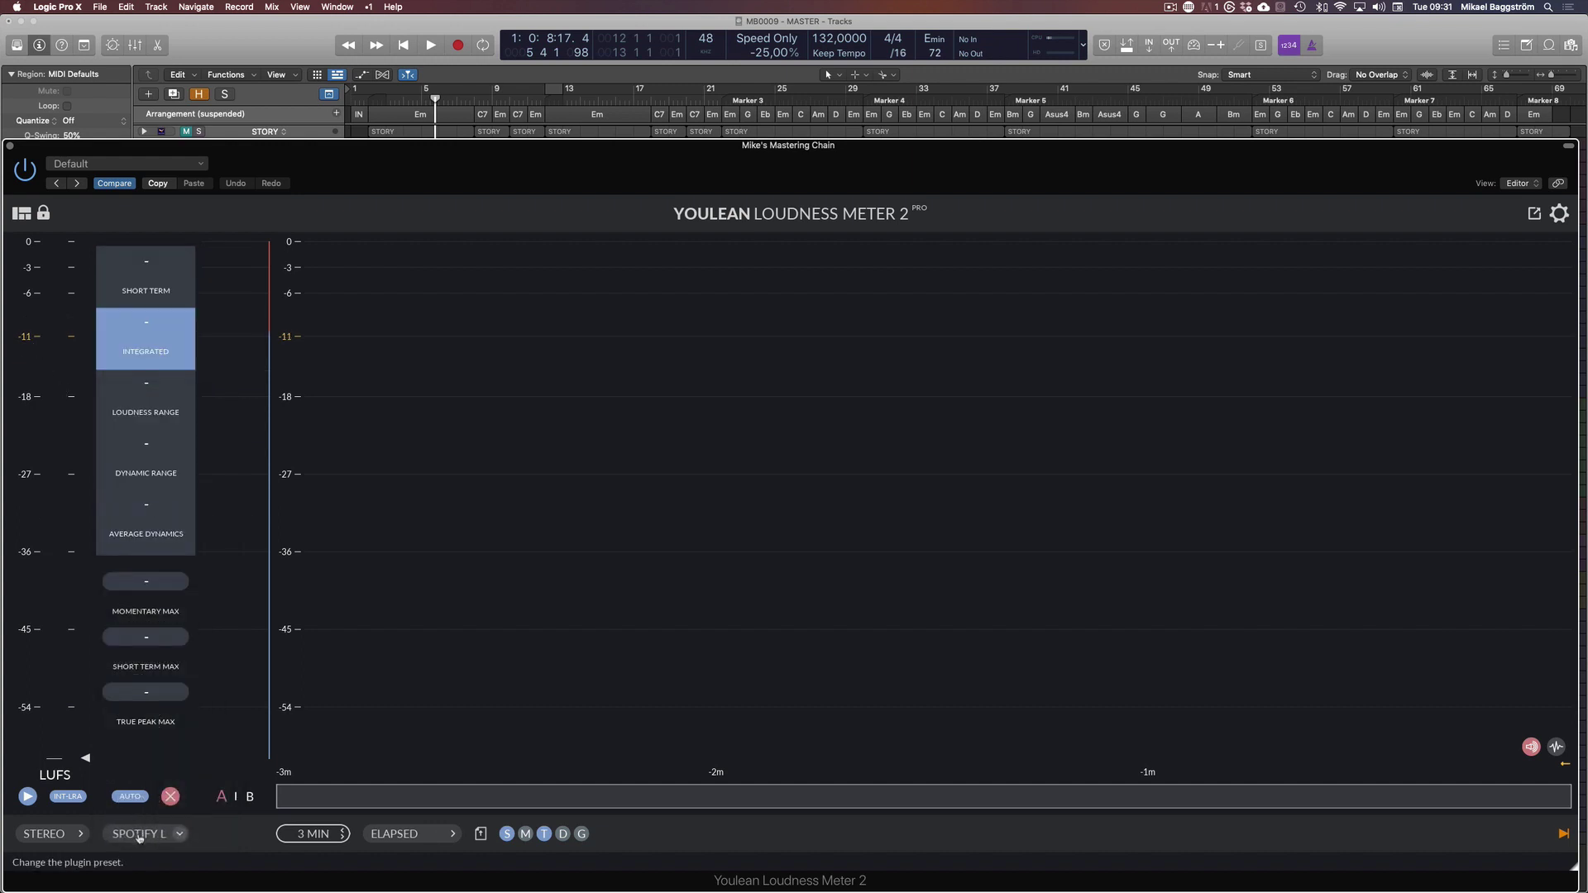
pyautogui.click(139, 834)
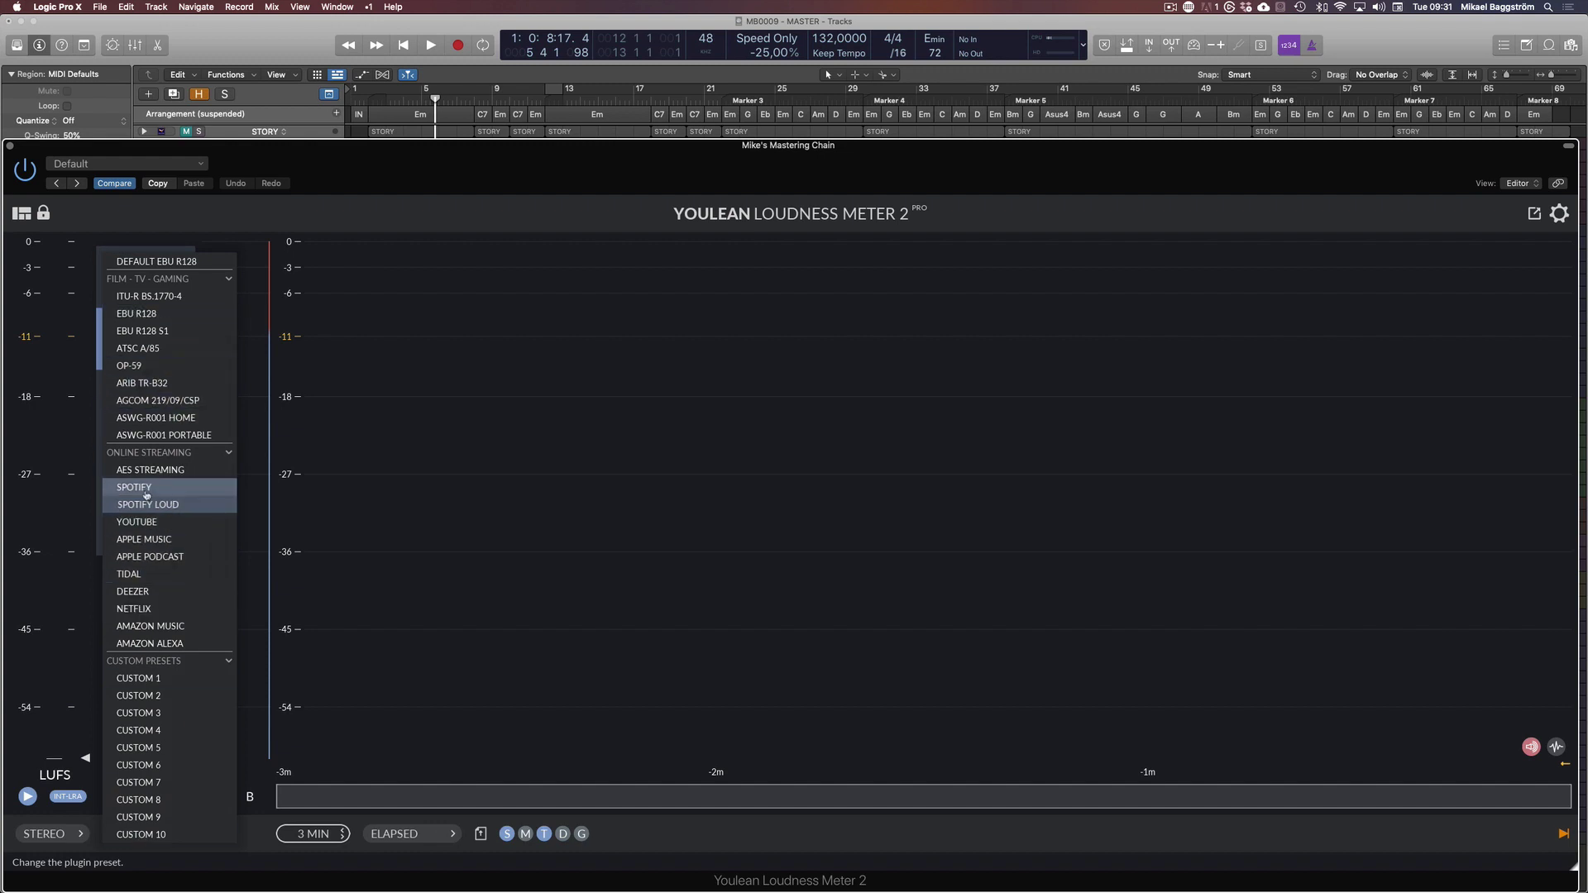
pyautogui.click(161, 540)
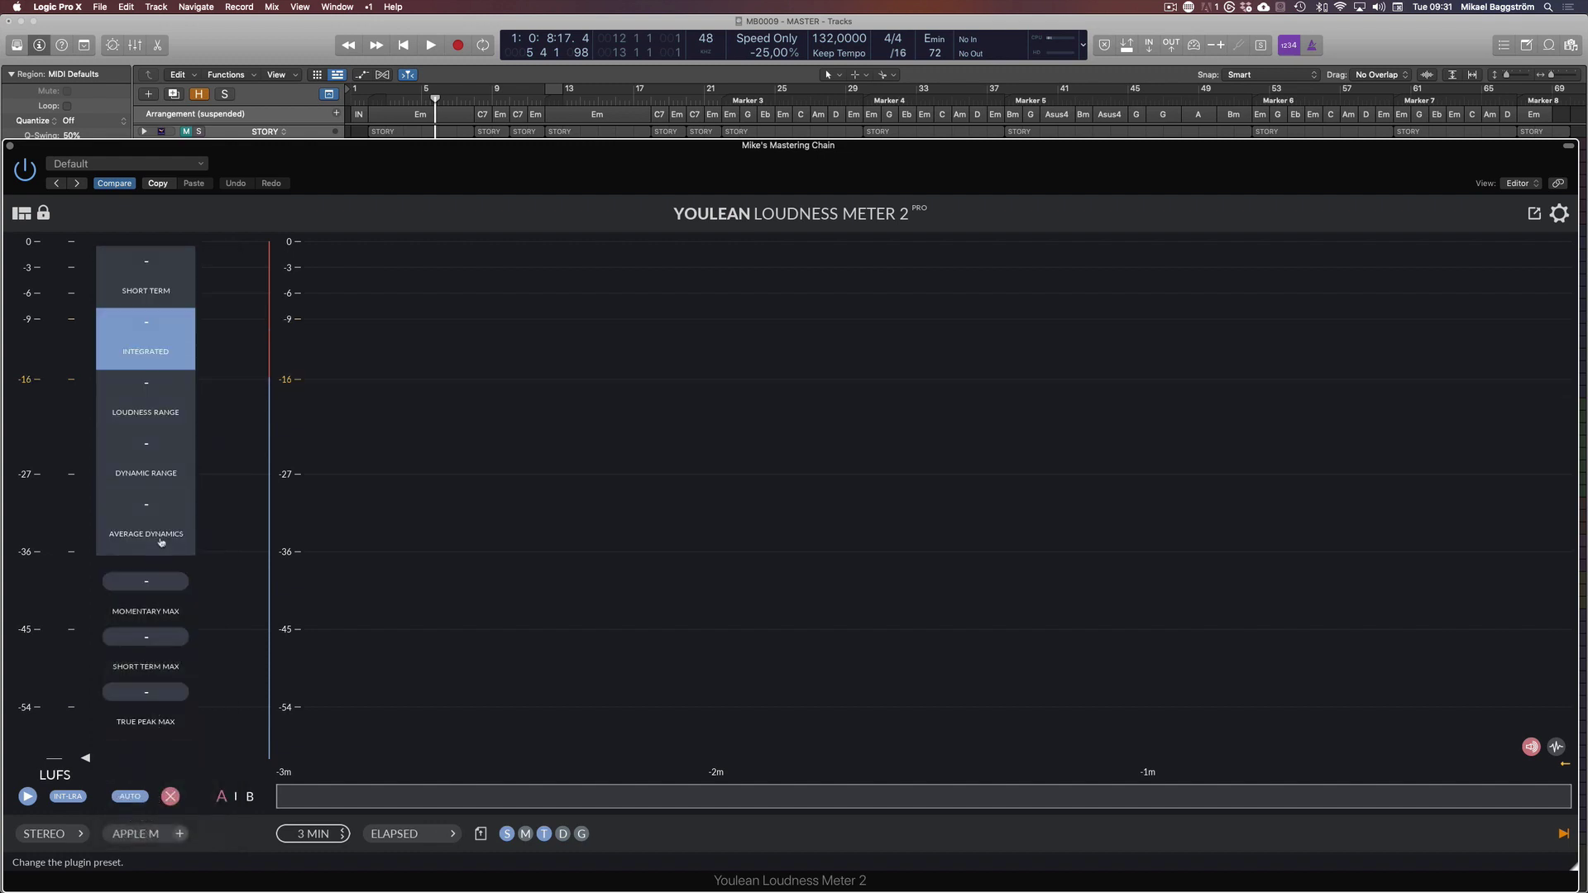
# Step: Switch the loudness preset to YouTube and play a few bars of the track to measure its loudness
pyautogui.click(140, 834)
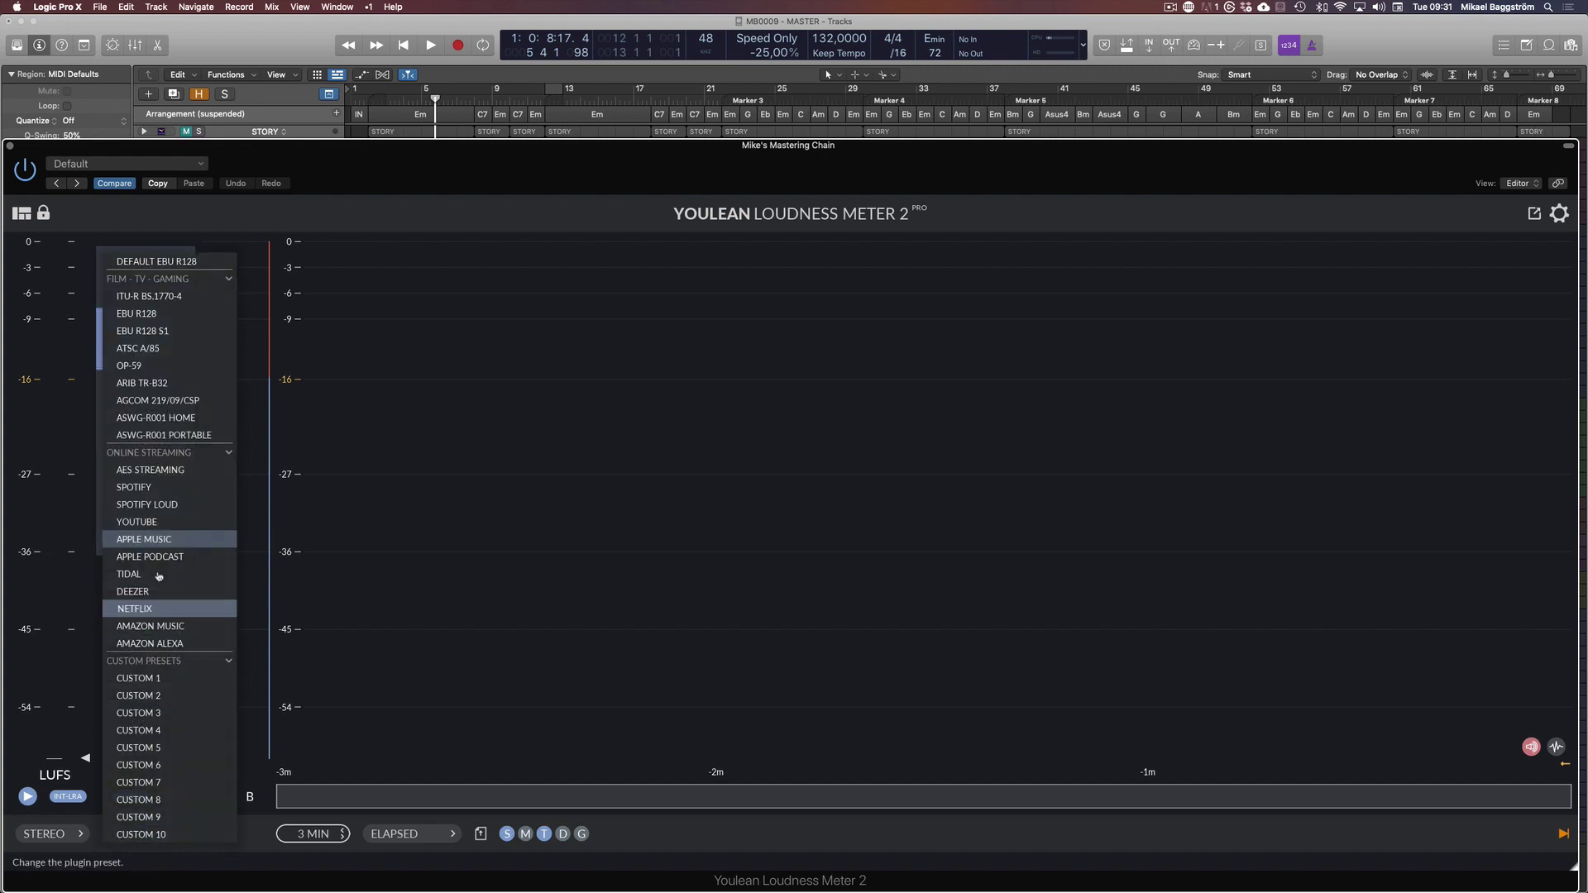
pyautogui.click(158, 523)
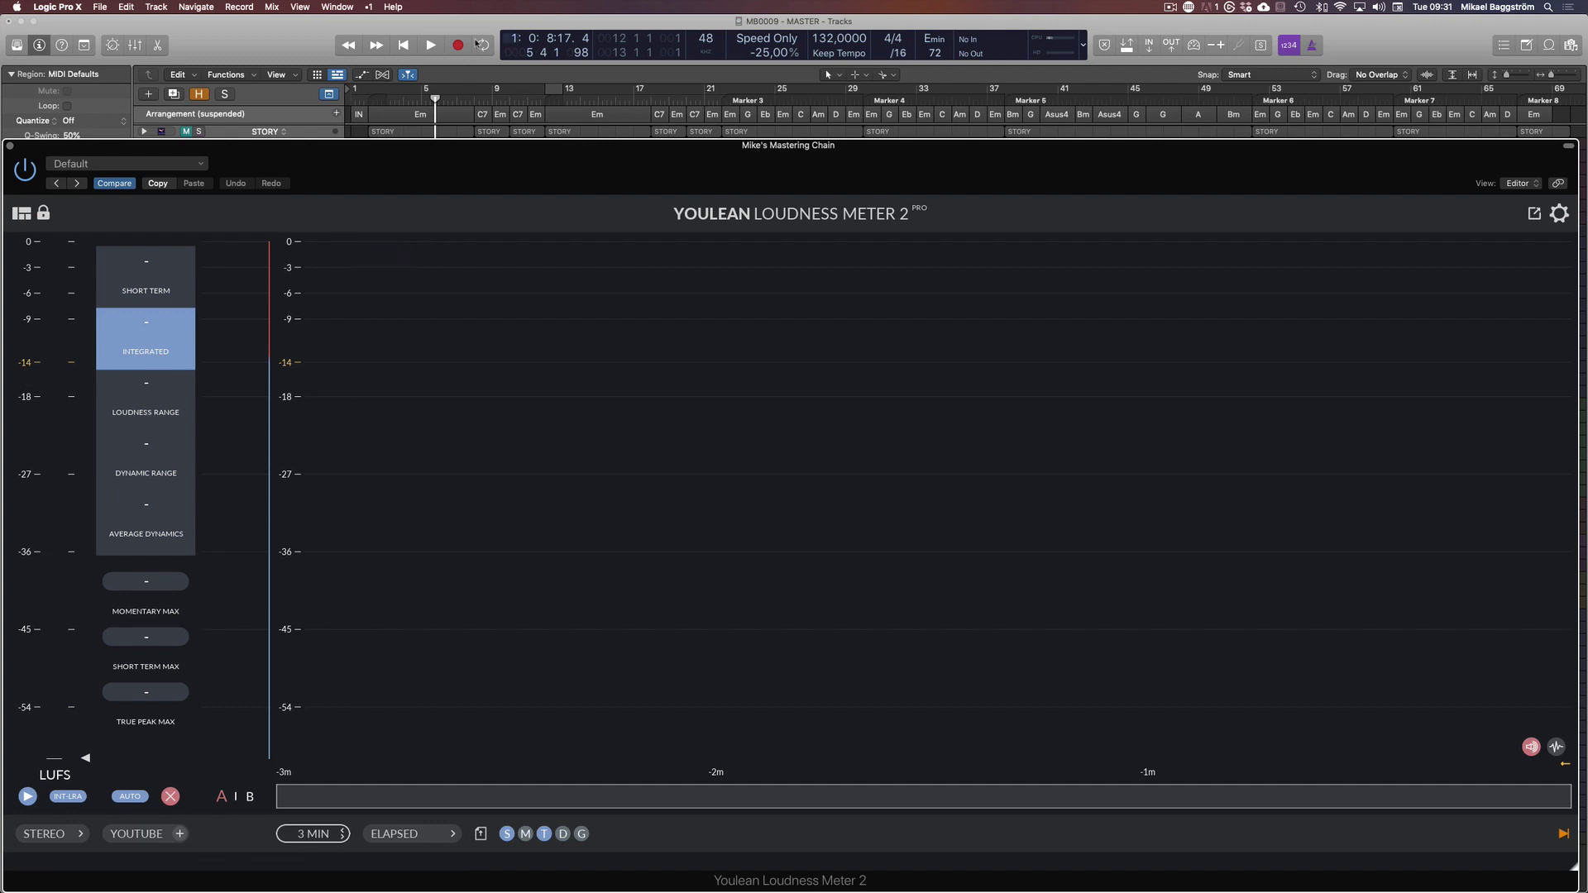
pyautogui.press('space')
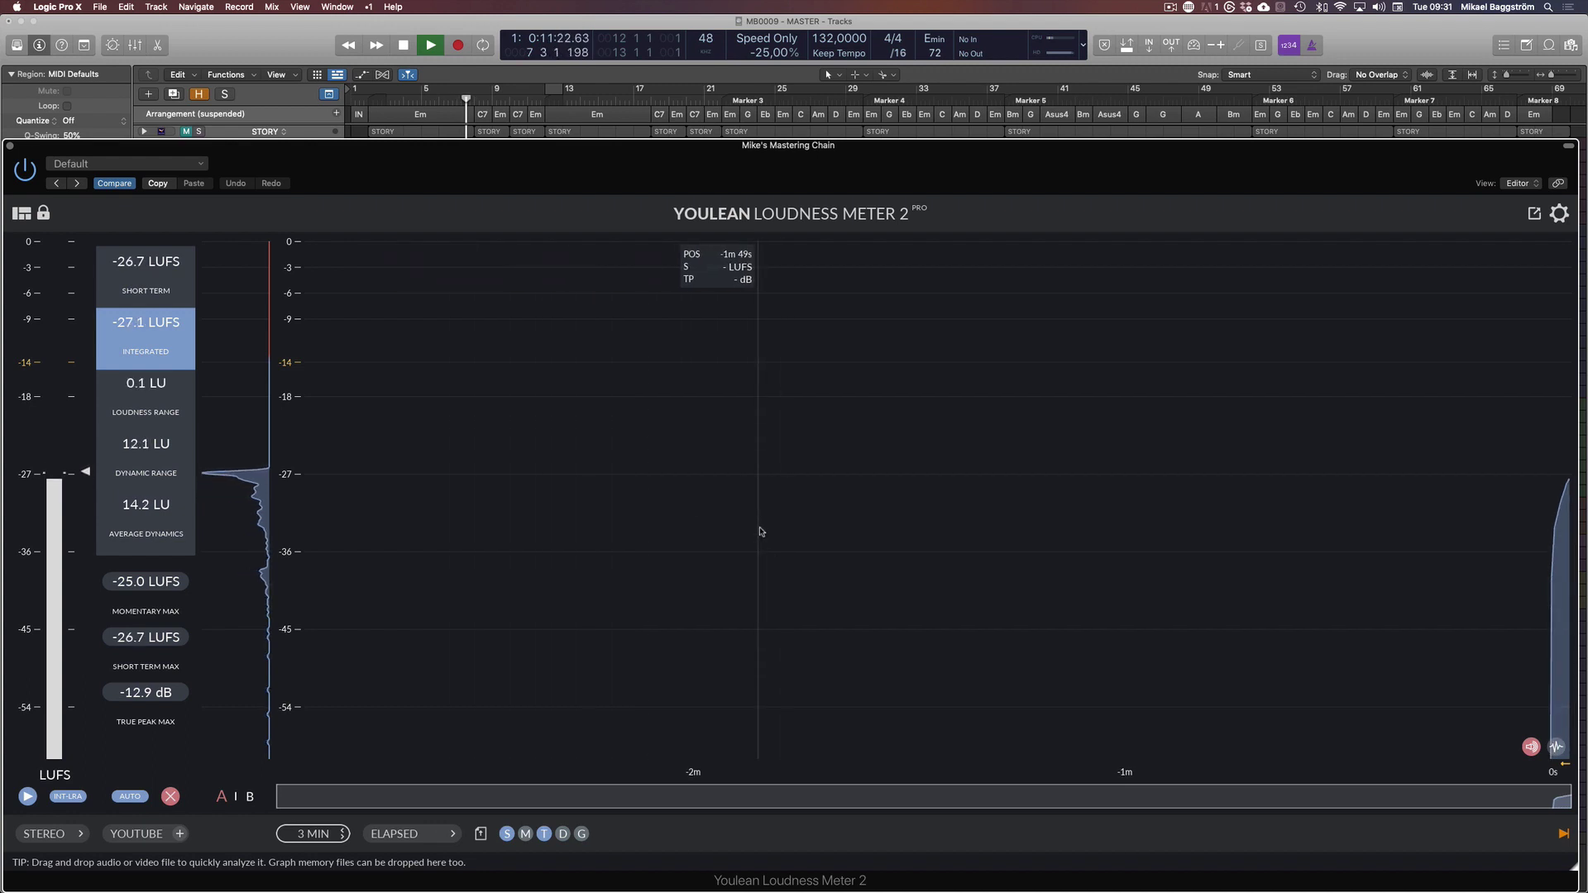
pyautogui.click(21, 212)
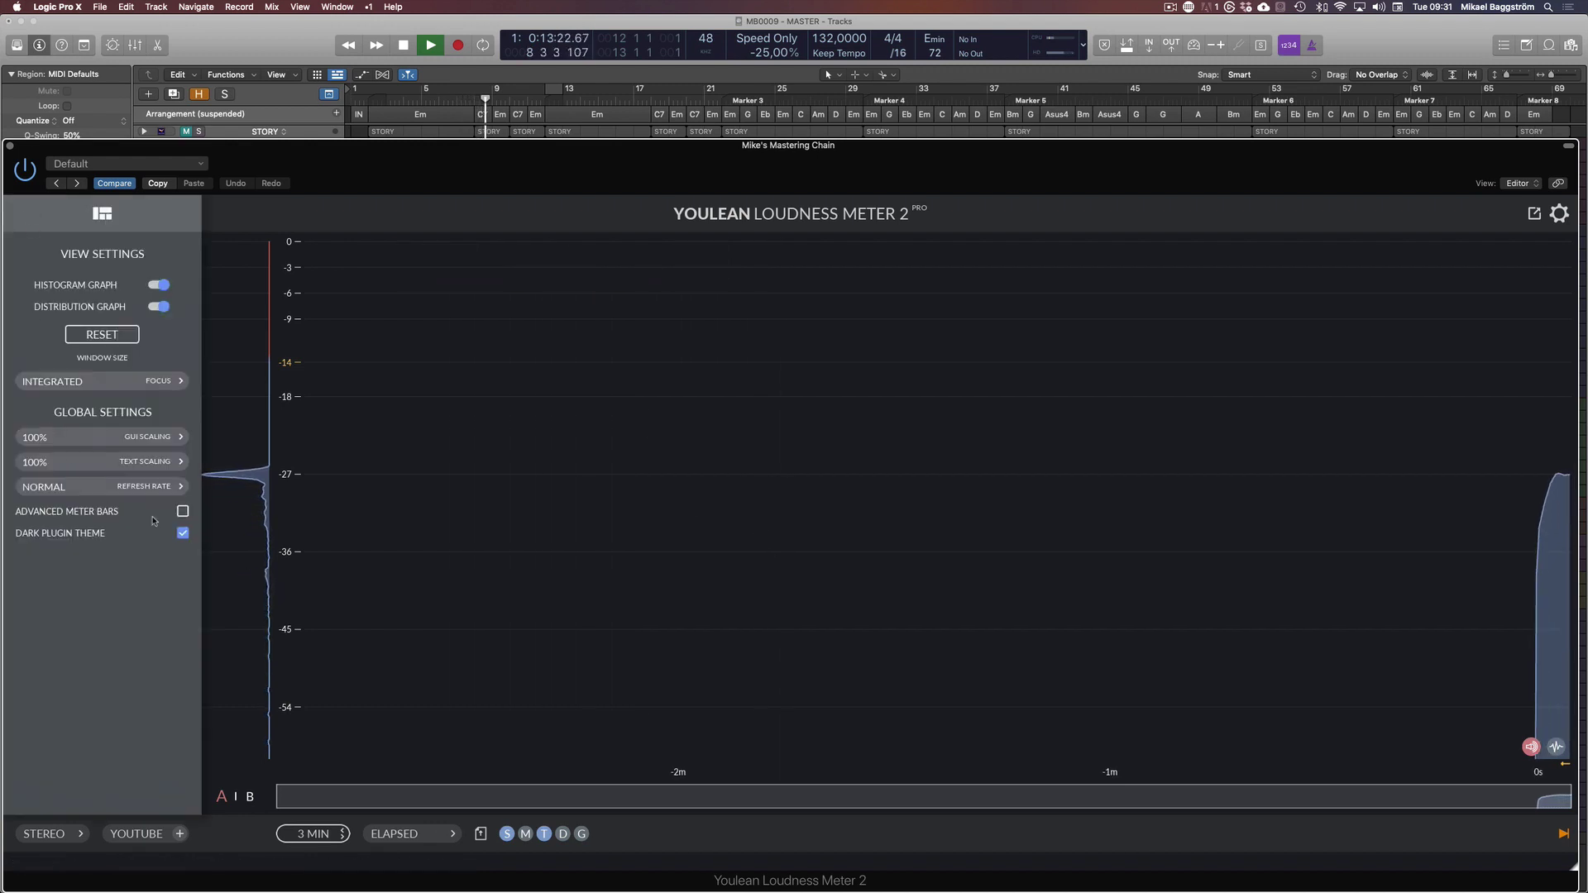
pyautogui.click(102, 213)
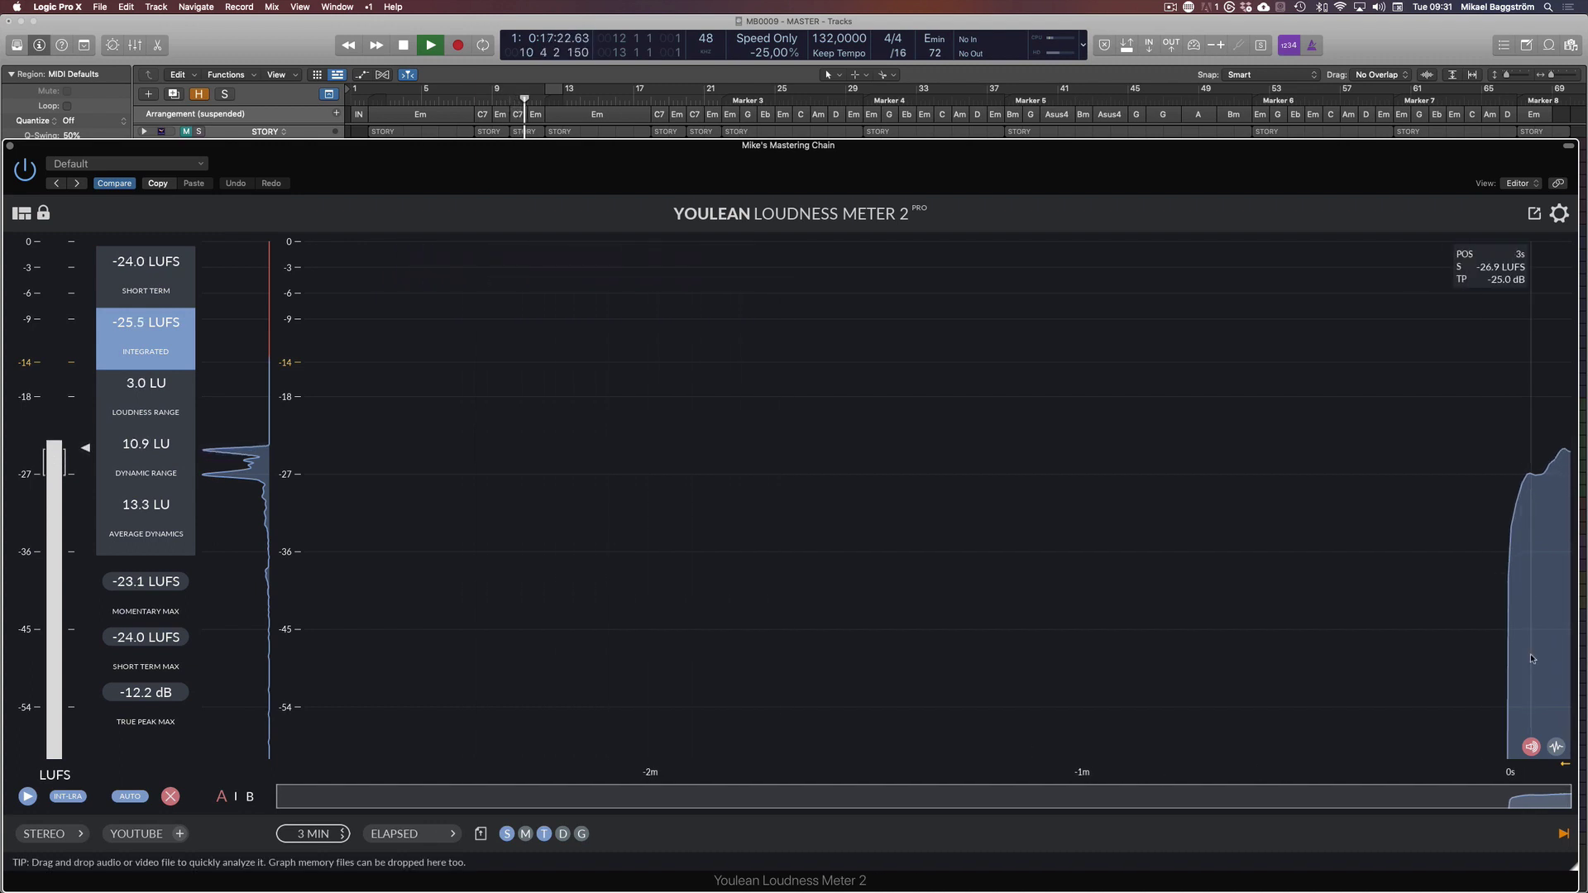
pyautogui.press('space')
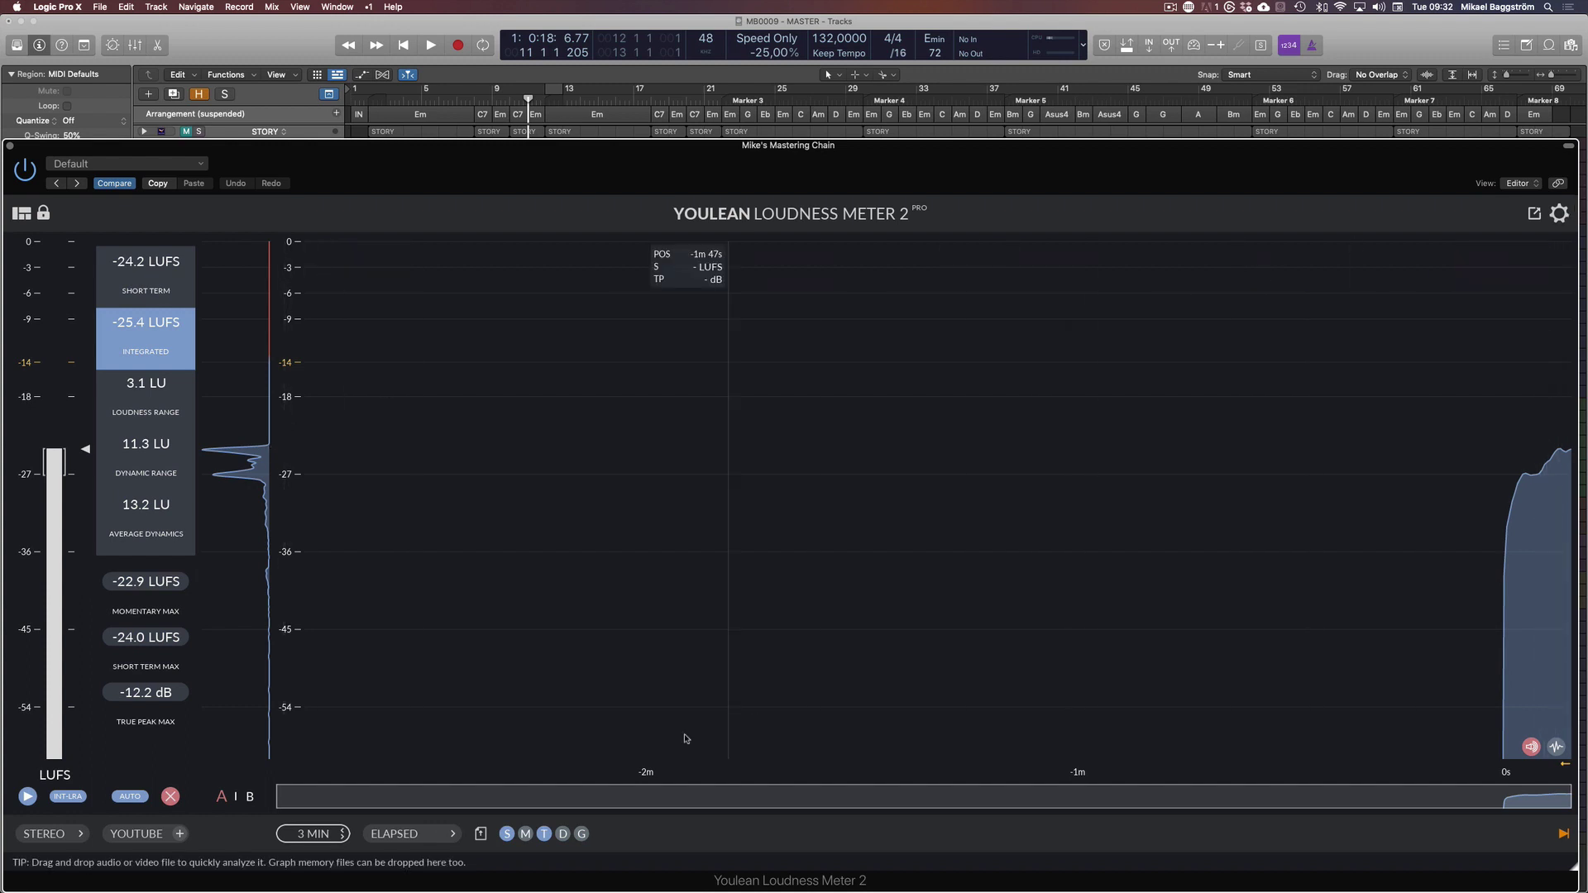
# Step: Shorten the loudness graph's time window to 10 seconds and play another short passage of the track
pyautogui.scroll(-1, 312, 834)
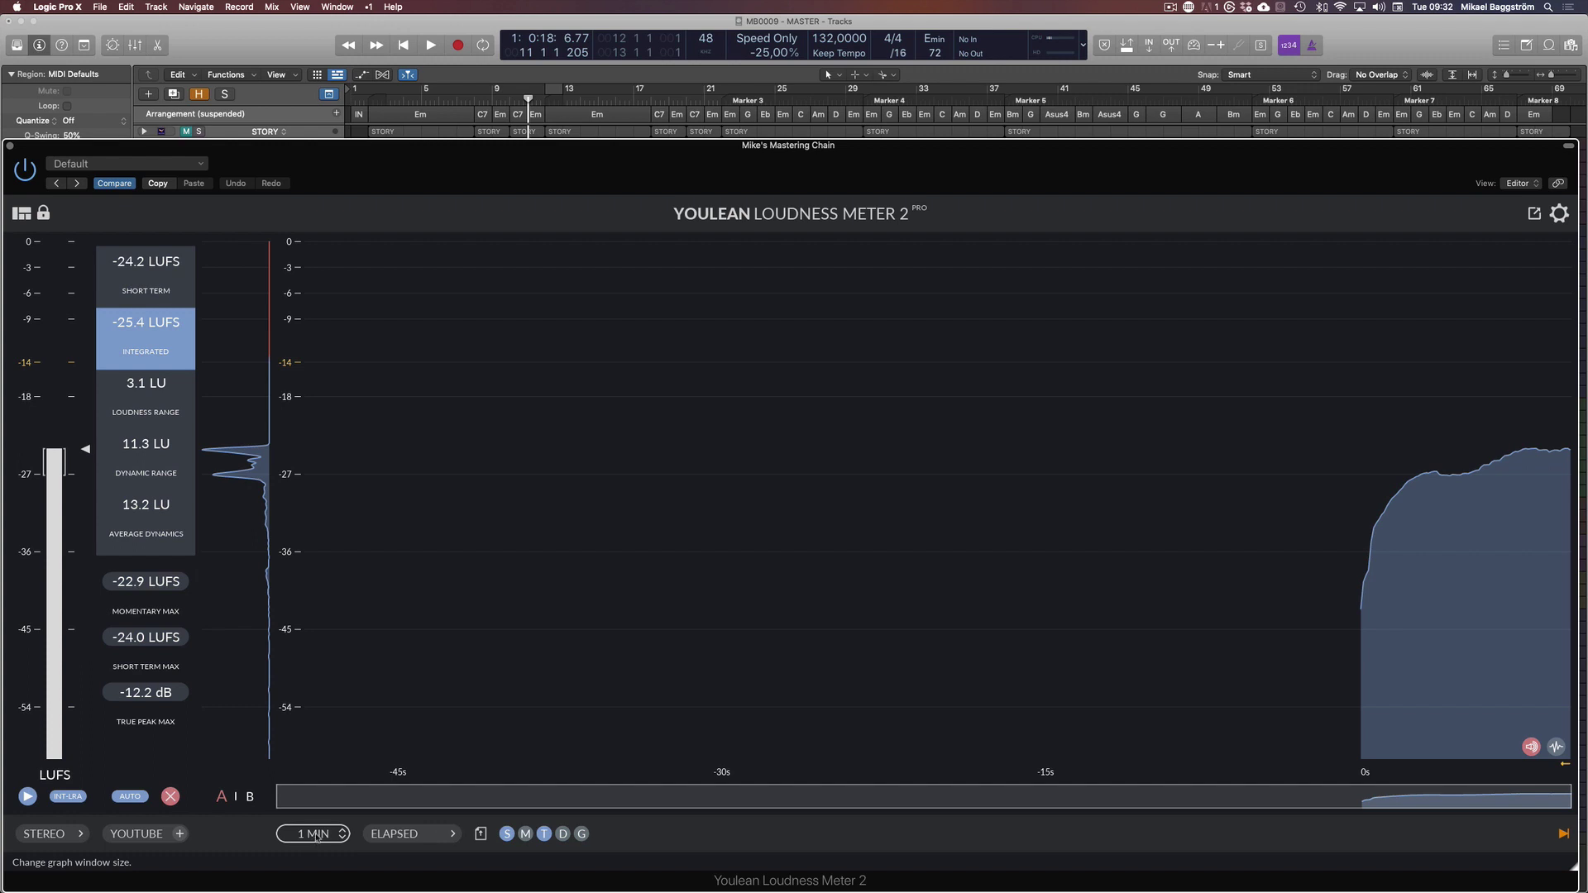
pyautogui.scroll(-2, 317, 837)
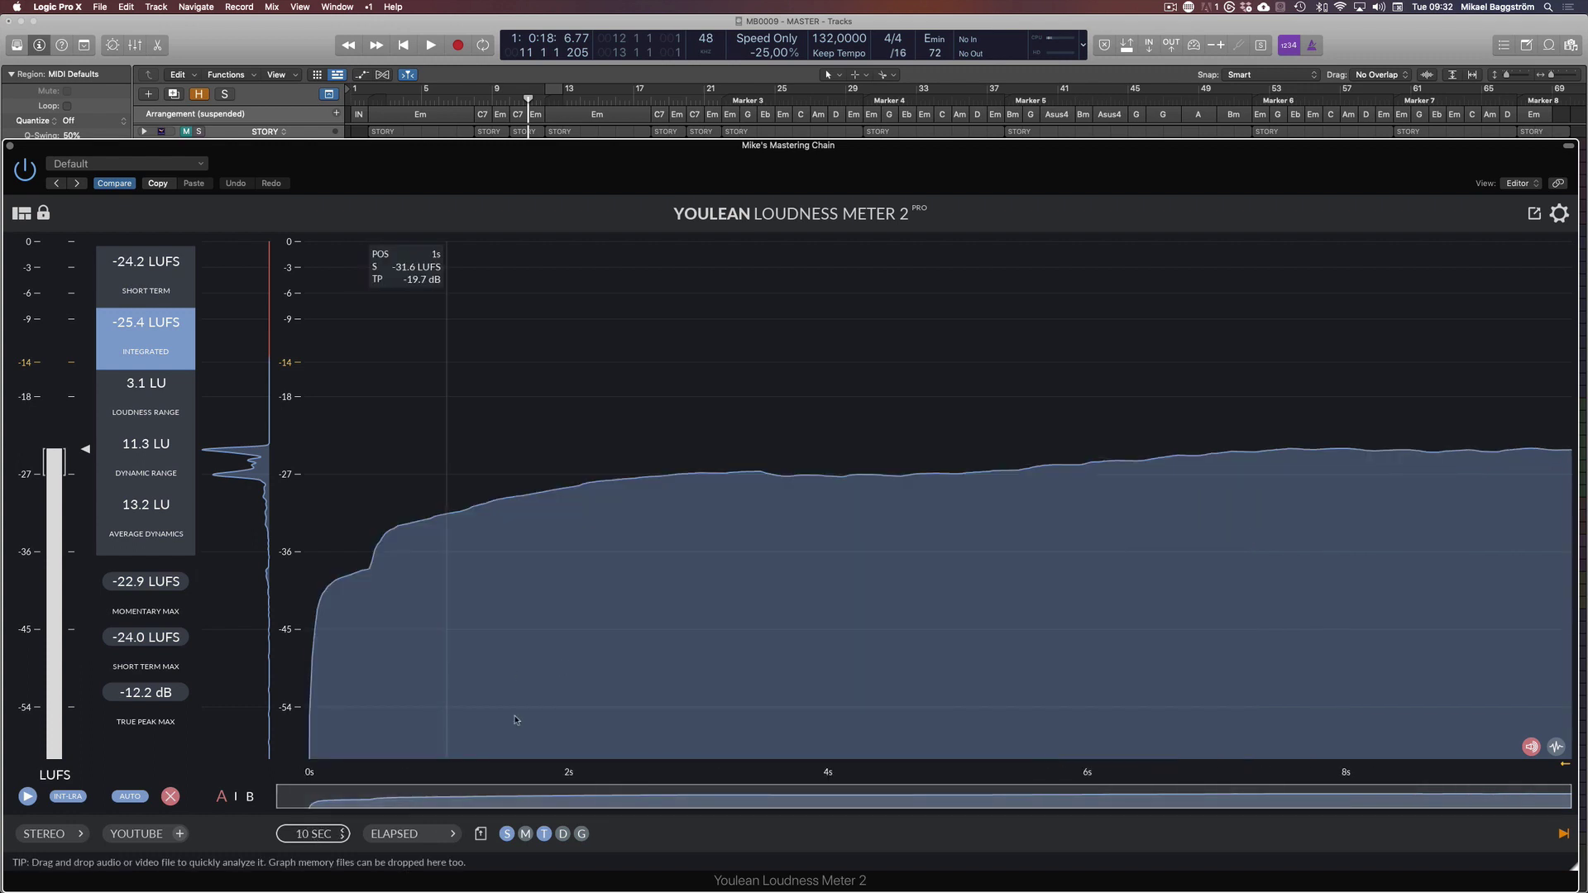
pyautogui.press('space')
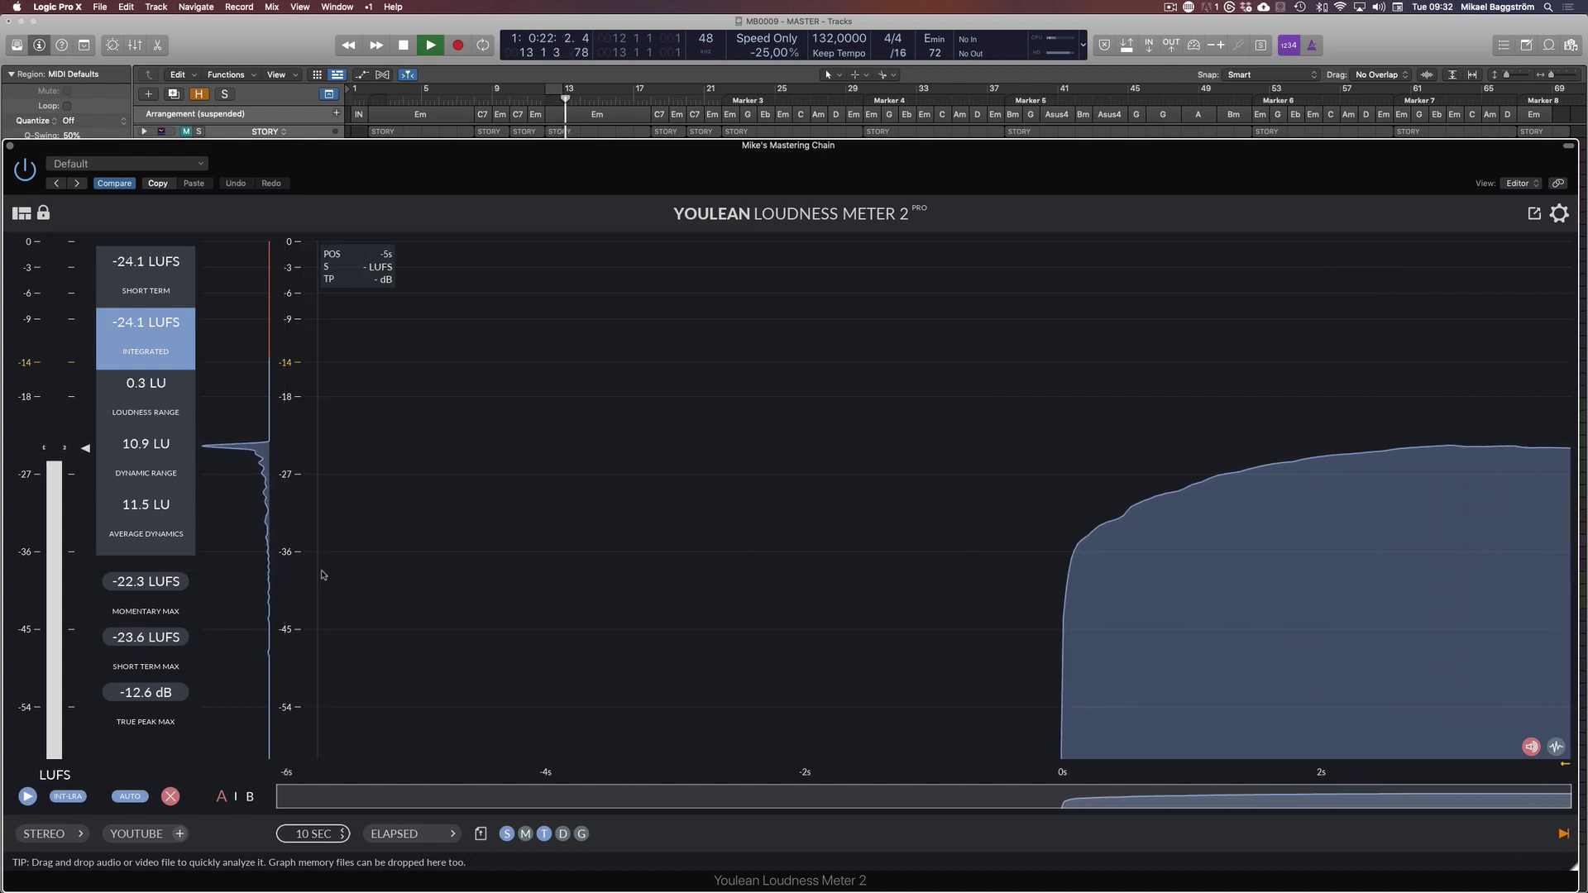
pyautogui.press('space')
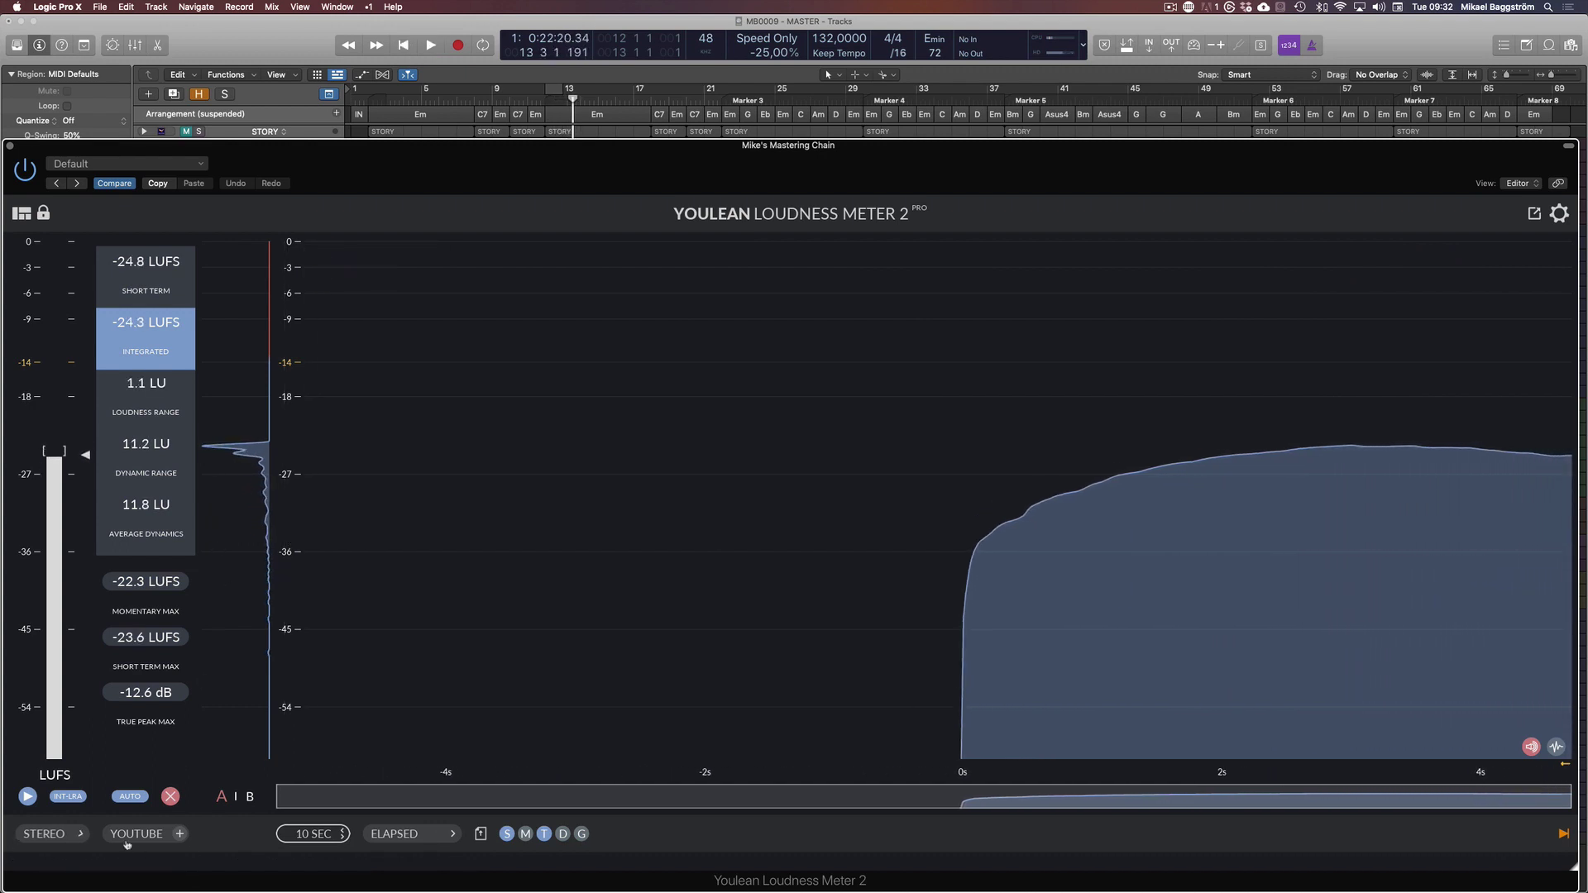
# Step: Look through the channel configuration options and the loudness preset list, closing both without changes
pyautogui.click(43, 835)
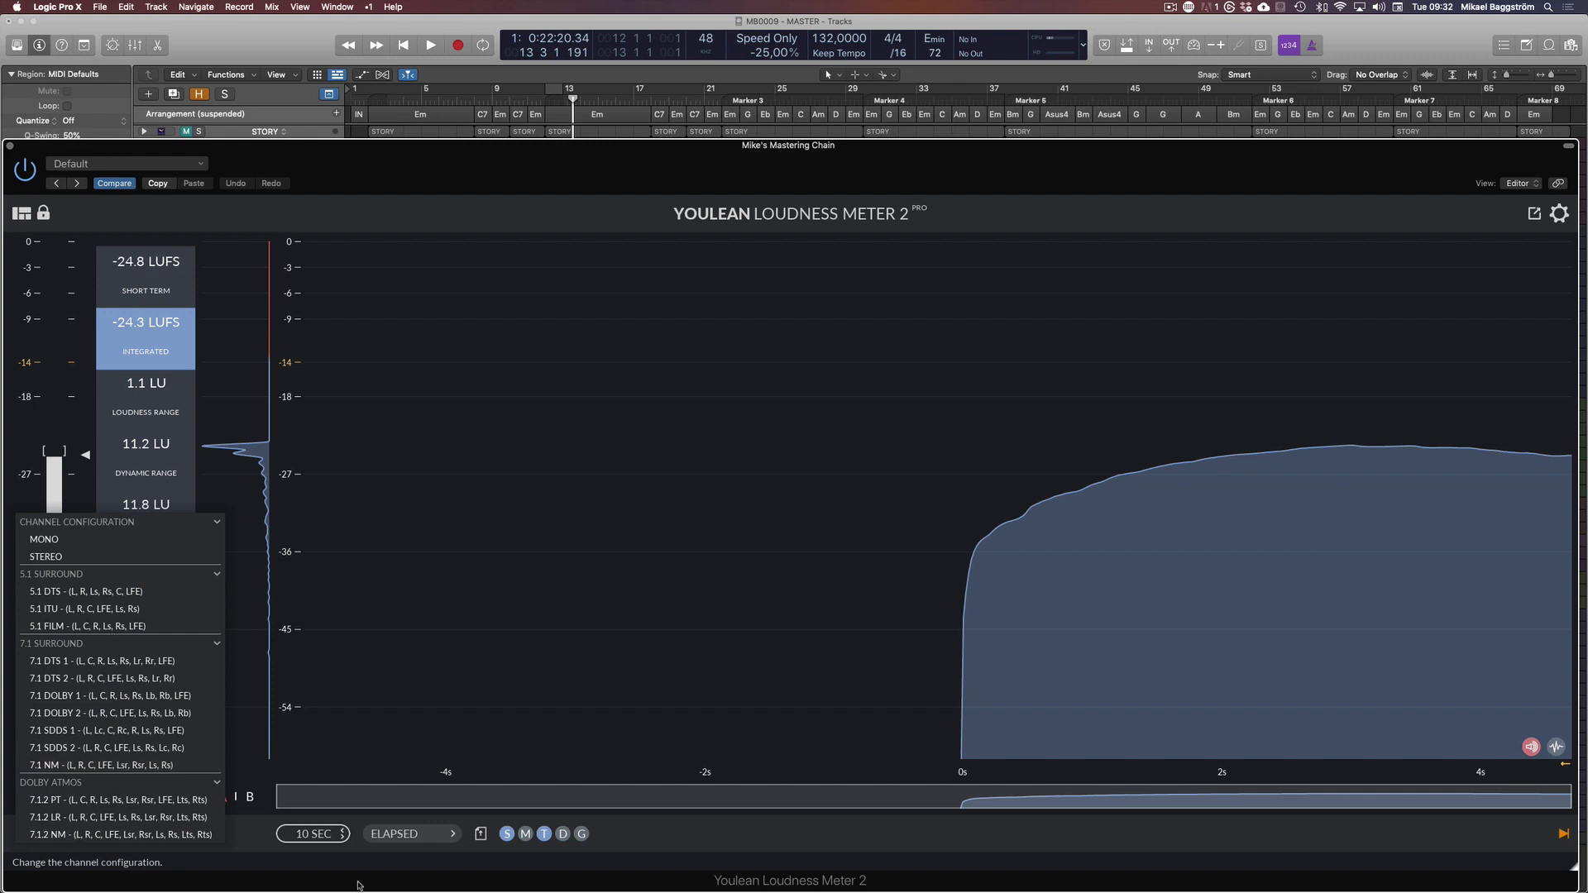
pyautogui.click(268, 840)
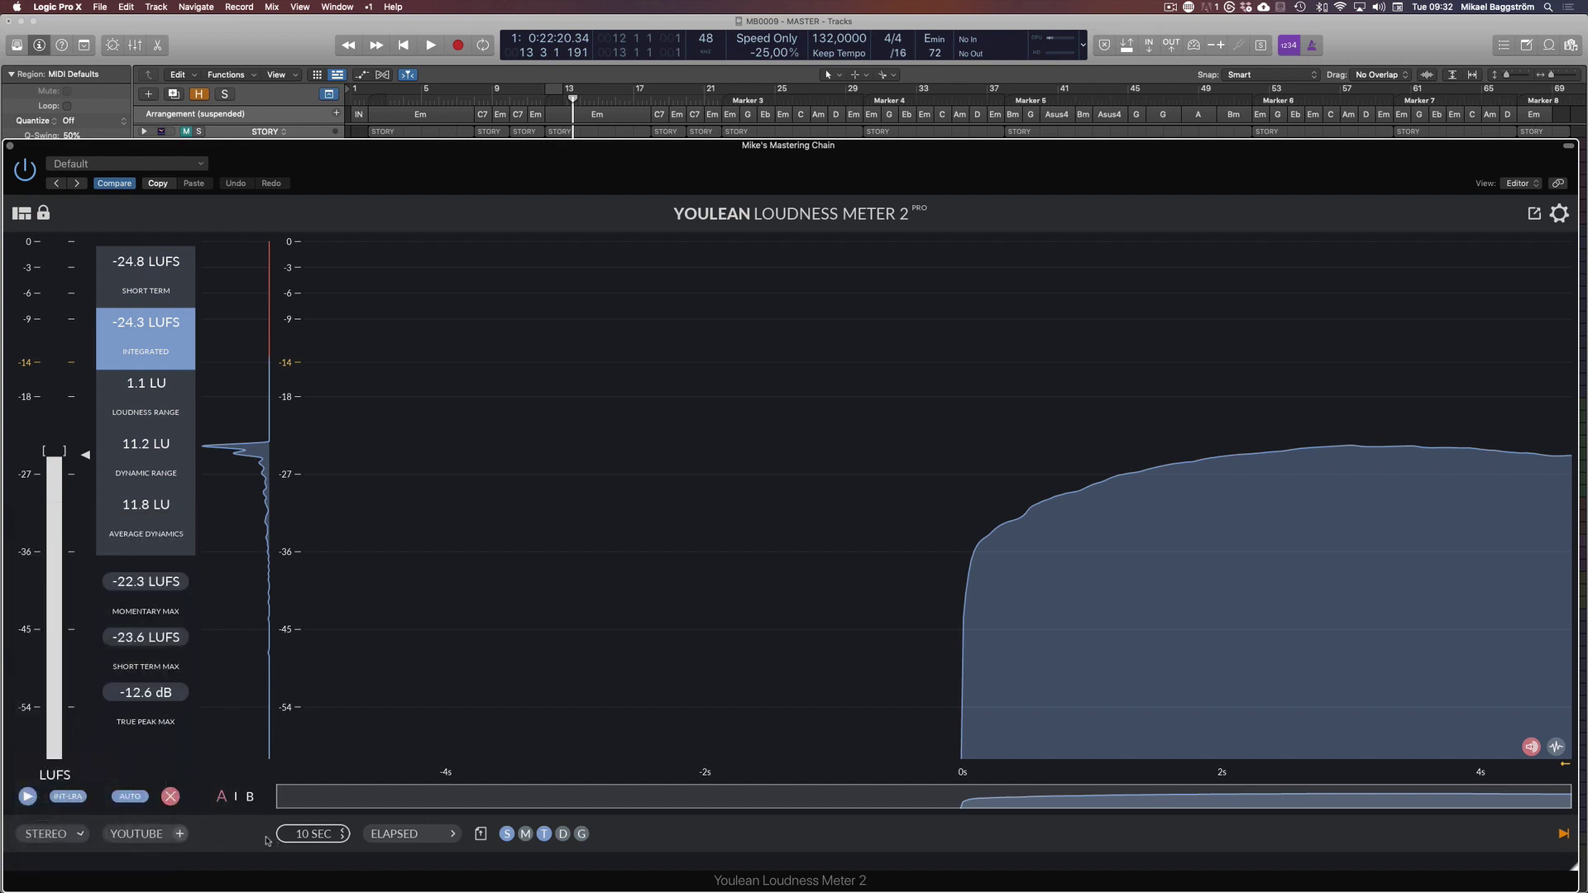
pyautogui.click(128, 836)
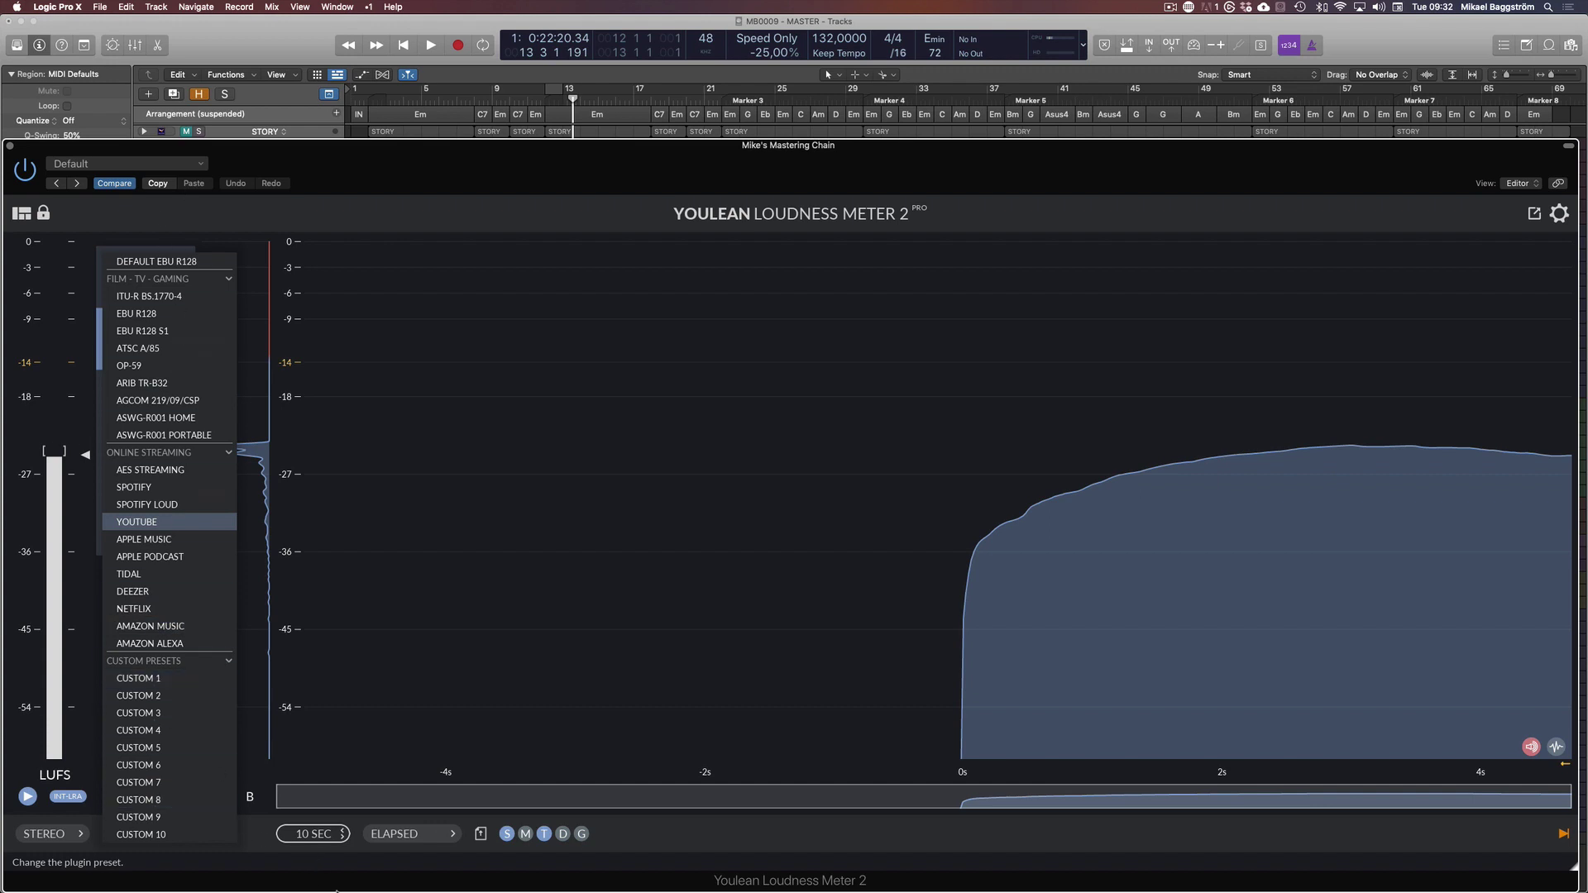
pyautogui.click(265, 840)
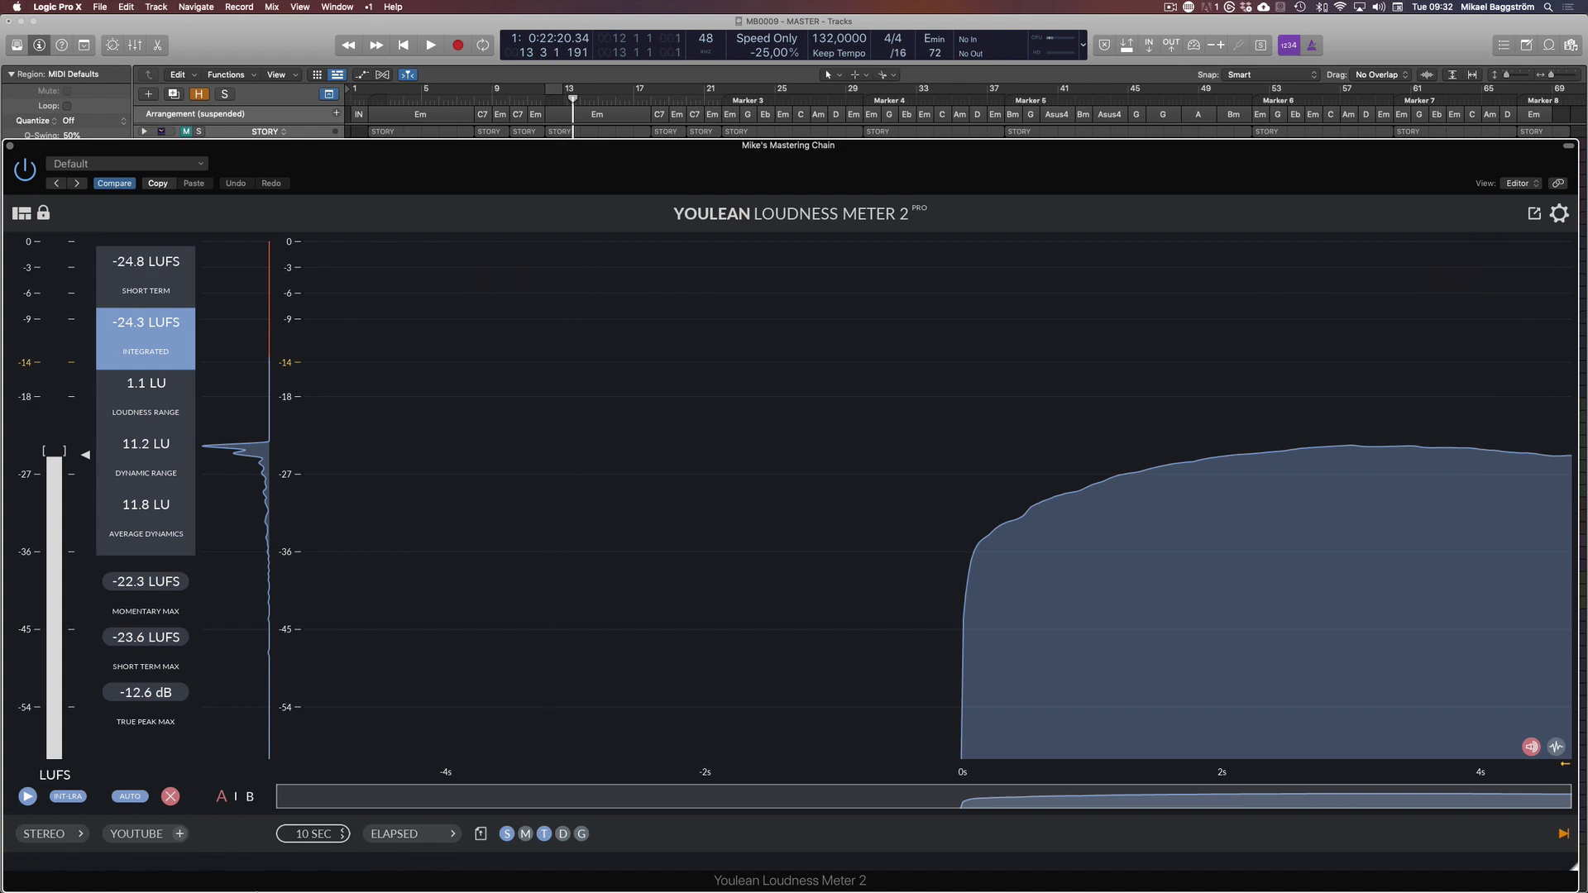
# Step: Switch to Finder and drop The Final Frontier.wav from the MB0006 folder onto the loudness meter to analyze it
pyautogui.click(150, 849)
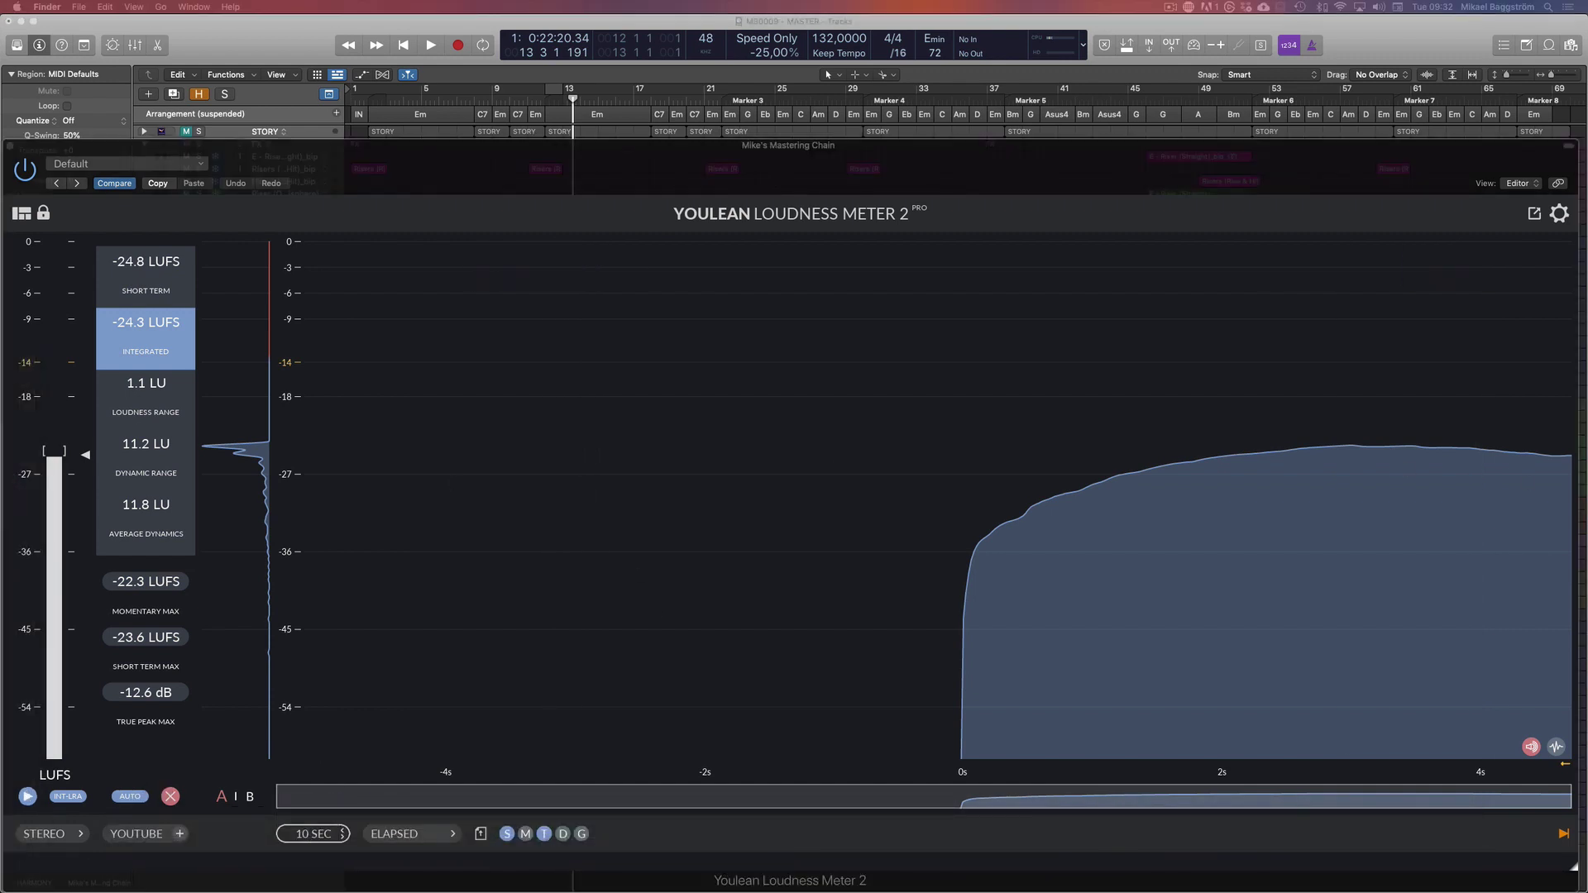
pyautogui.press('super+n')
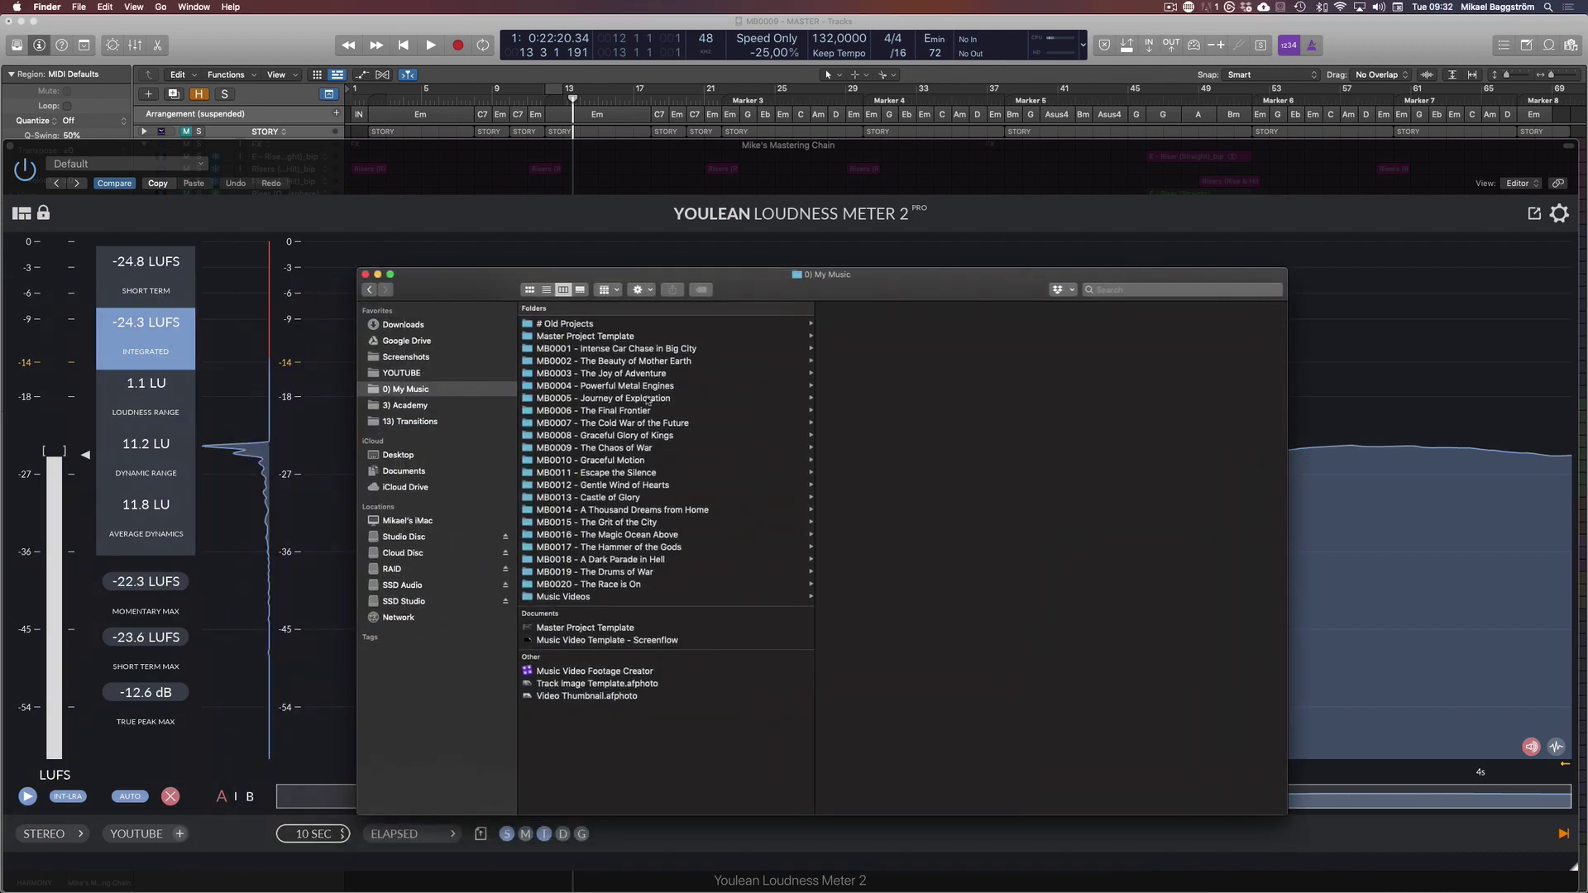
pyautogui.click(636, 461)
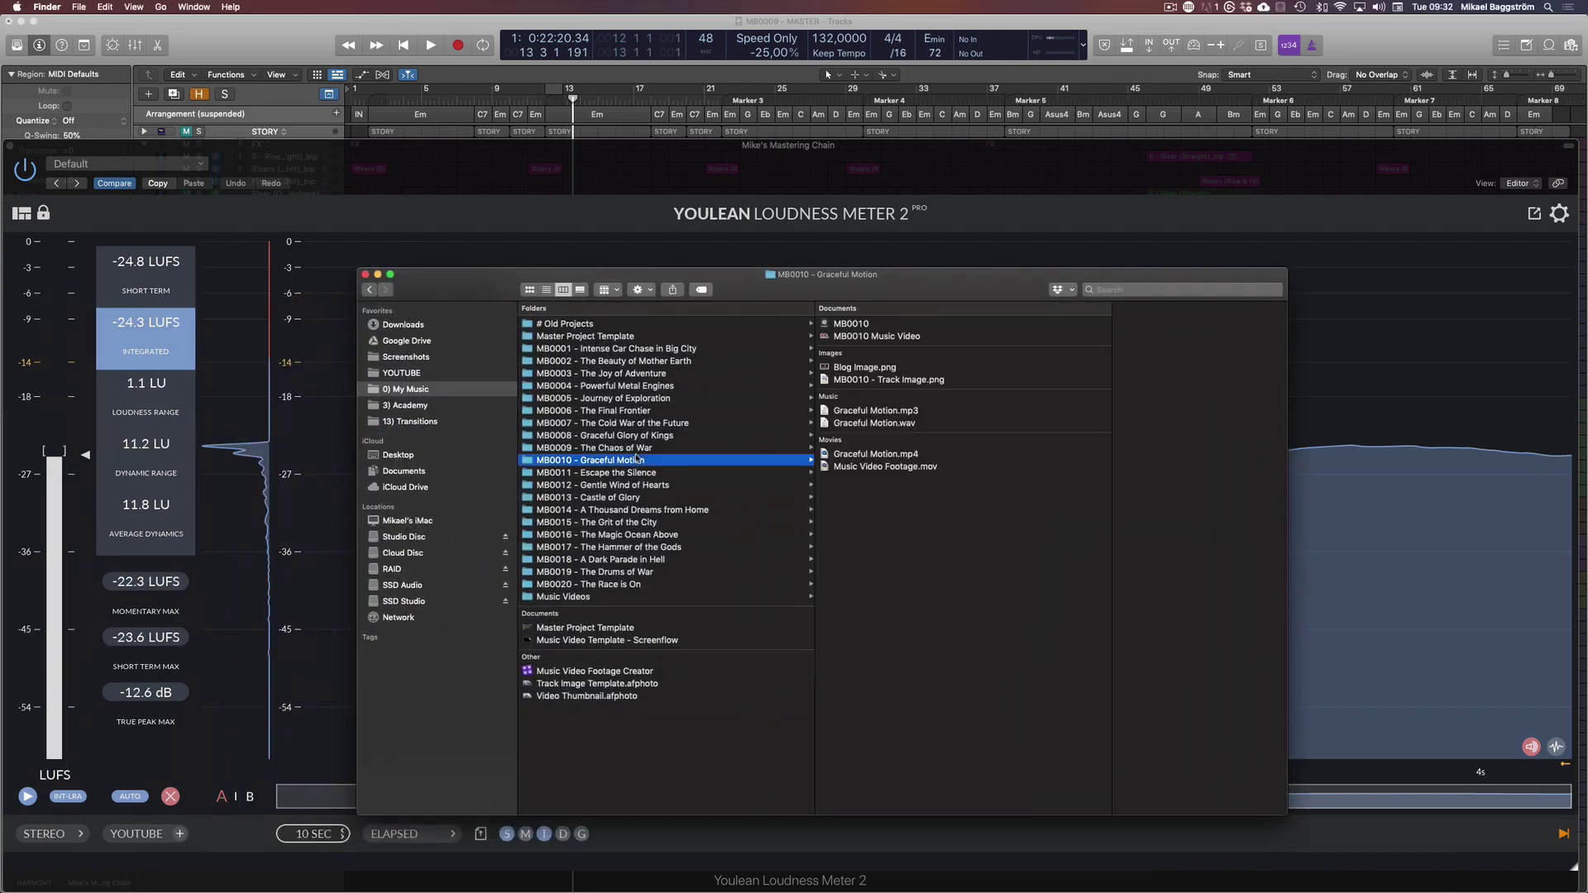
pyautogui.moveTo(761, 300); pyautogui.dragTo(549, 315)
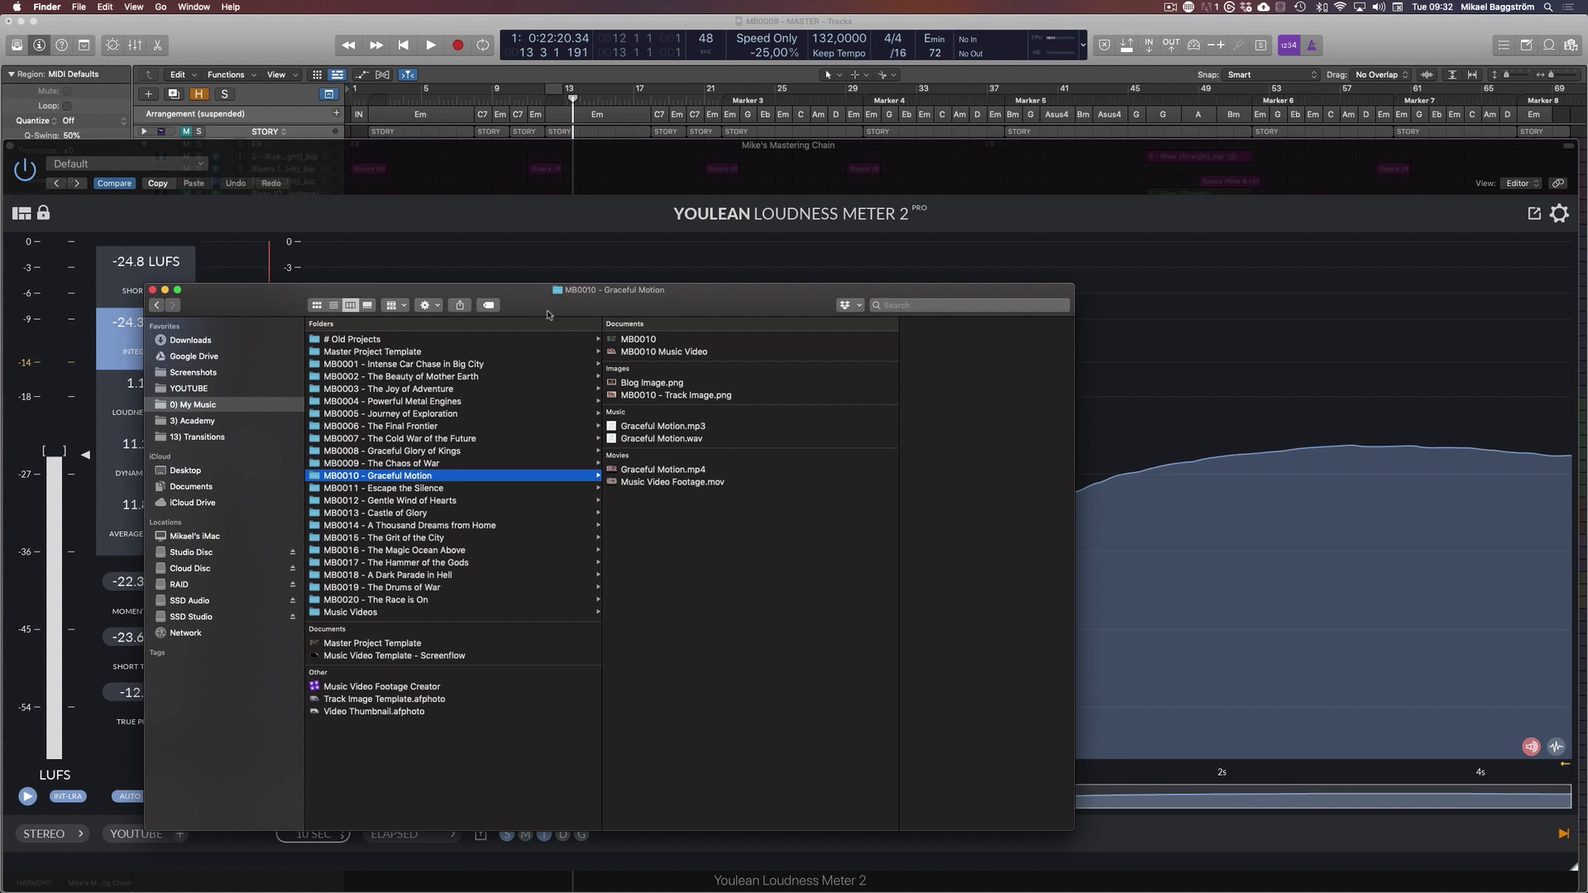
pyautogui.click(412, 427)
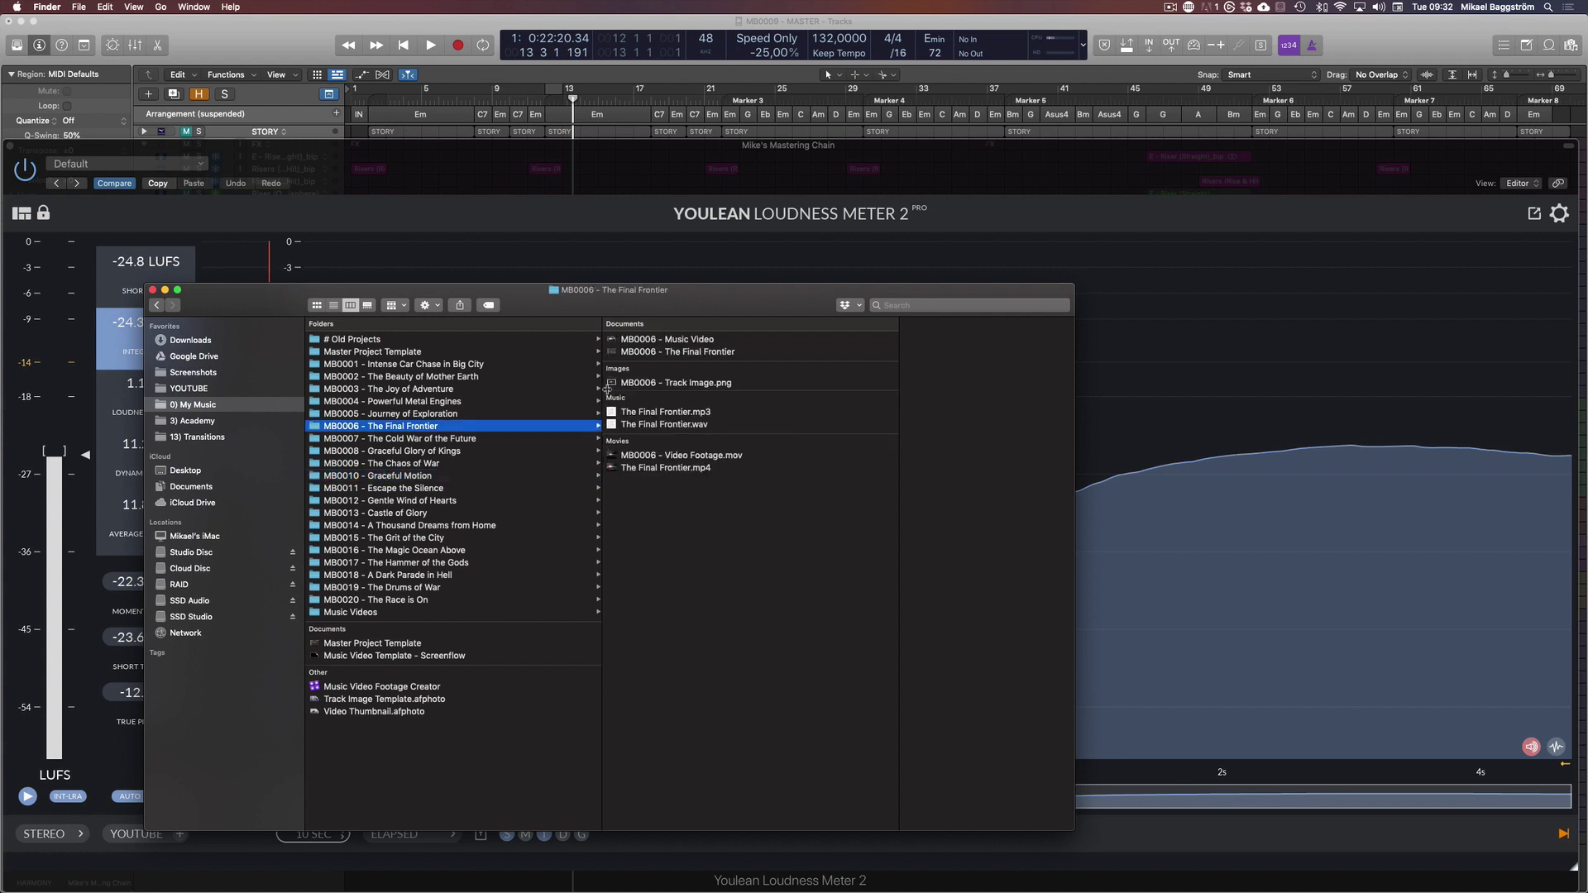
pyautogui.click(649, 424)
pyautogui.moveTo(650, 424); pyautogui.dragTo(1257, 368)
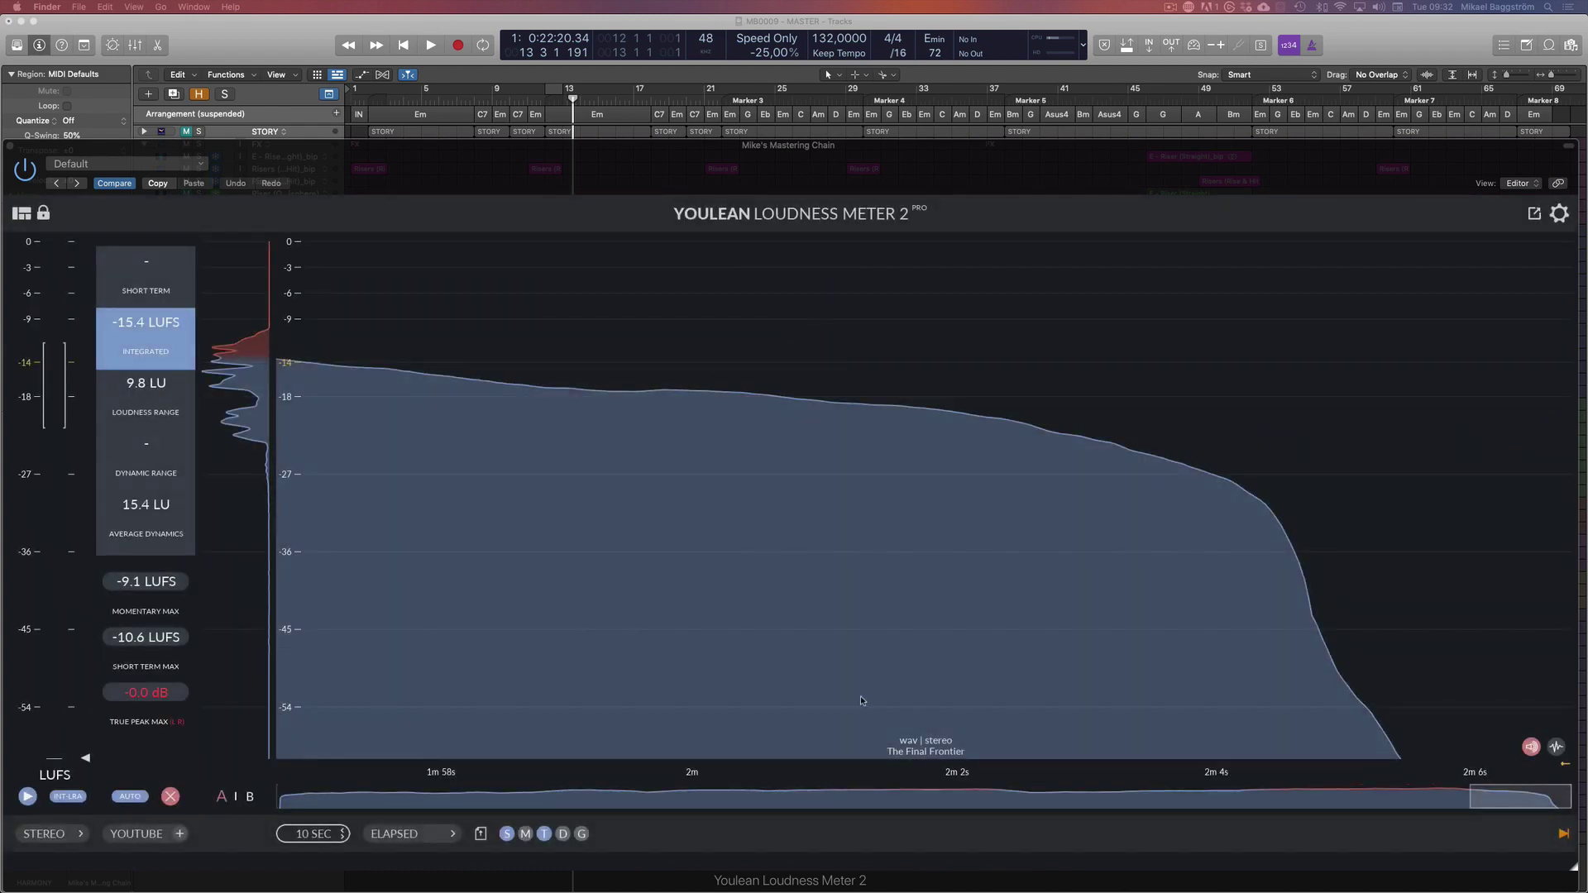
# Step: Widen the graph's time window to 3 minutes so the loudness curve of the whole file fits
pyautogui.click(327, 838)
pyautogui.scroll(3, 306, 836)
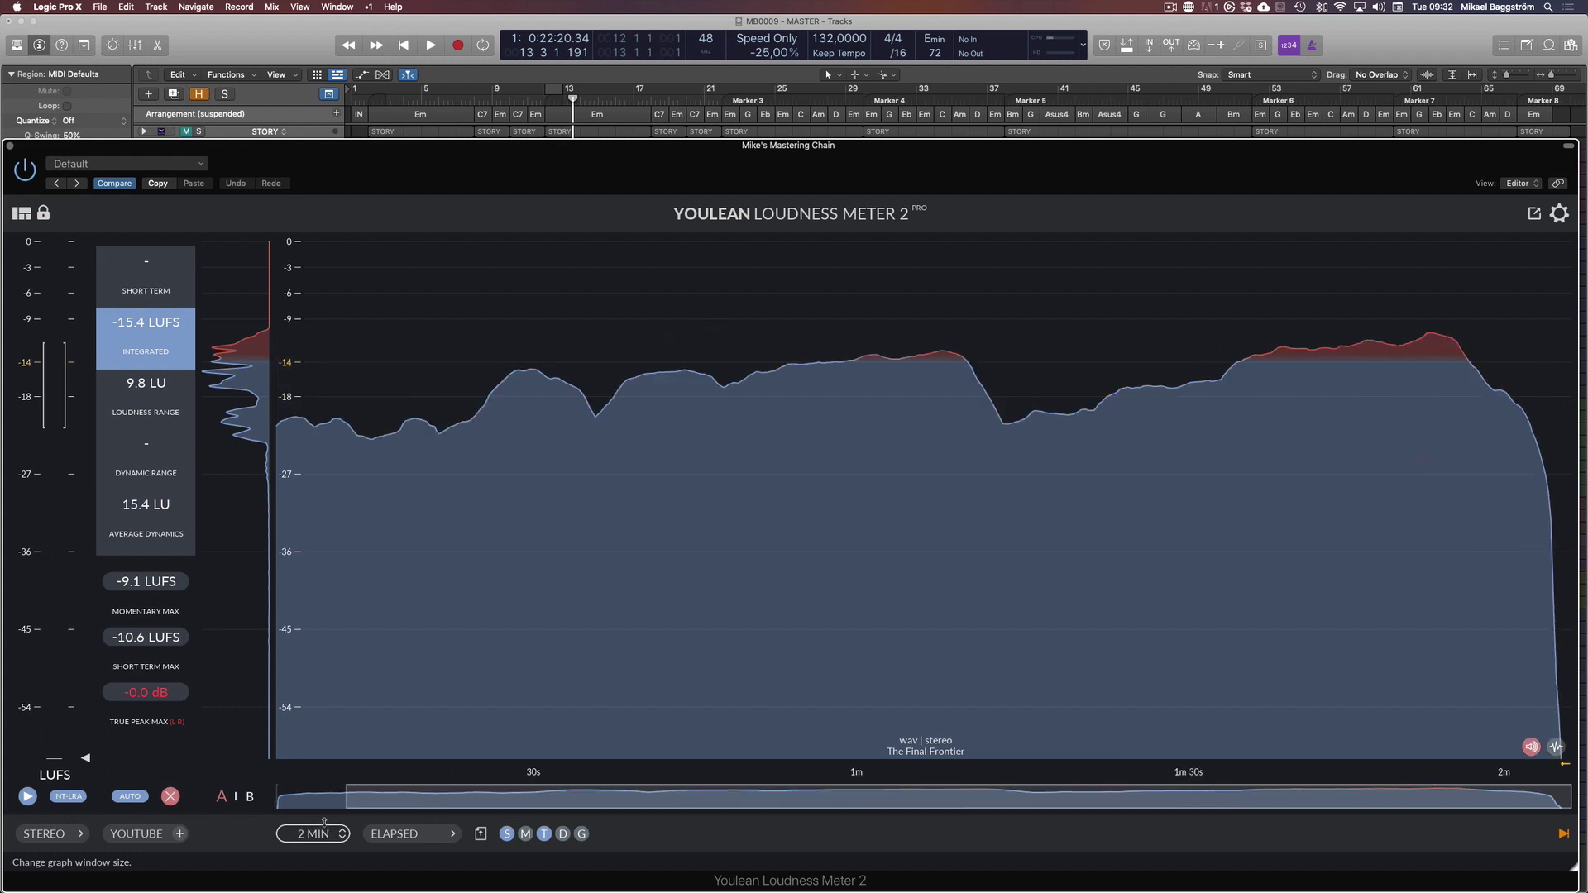
pyautogui.moveTo(1239, 662); pyautogui.dragTo(923, 677)
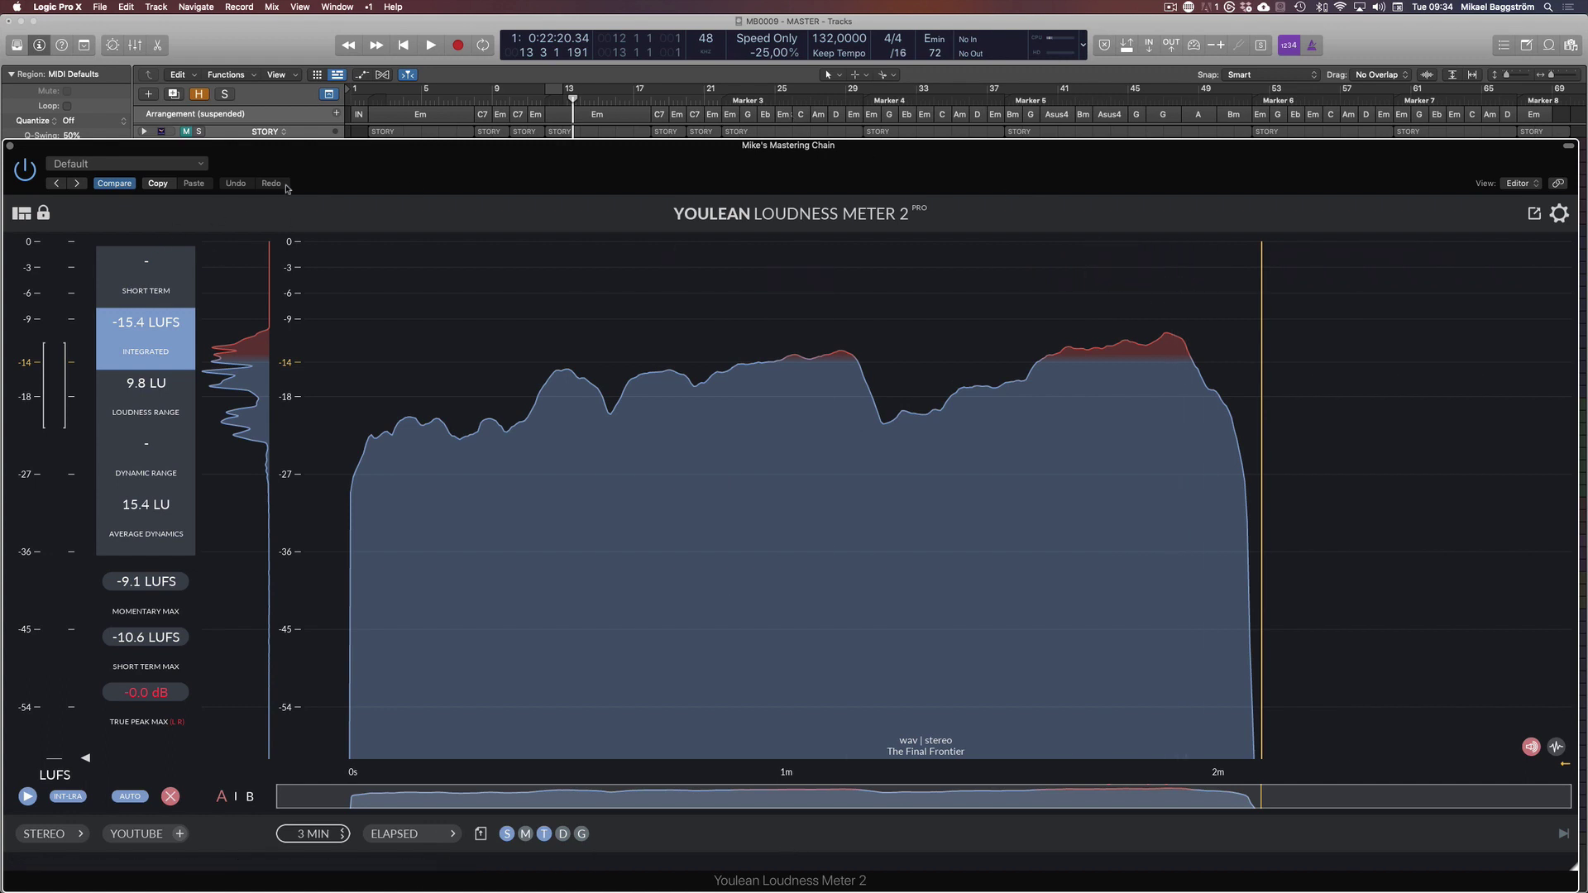
# Step: Review the meter's Loudness settings, view settings and loudness preset list, closing each without changes
pyautogui.click(1559, 212)
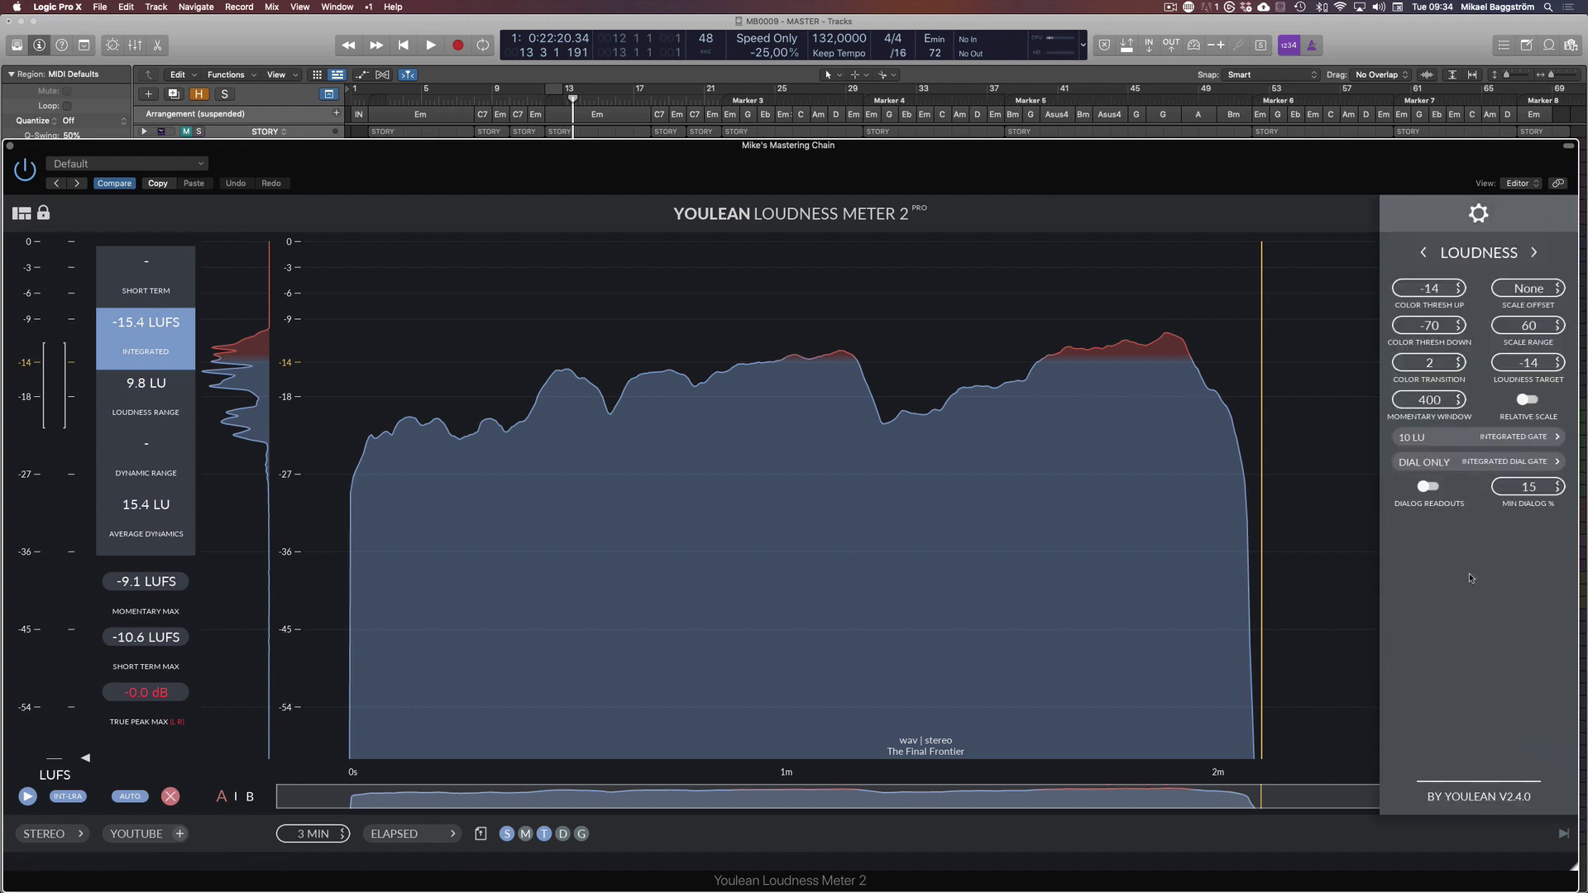
pyautogui.click(1479, 214)
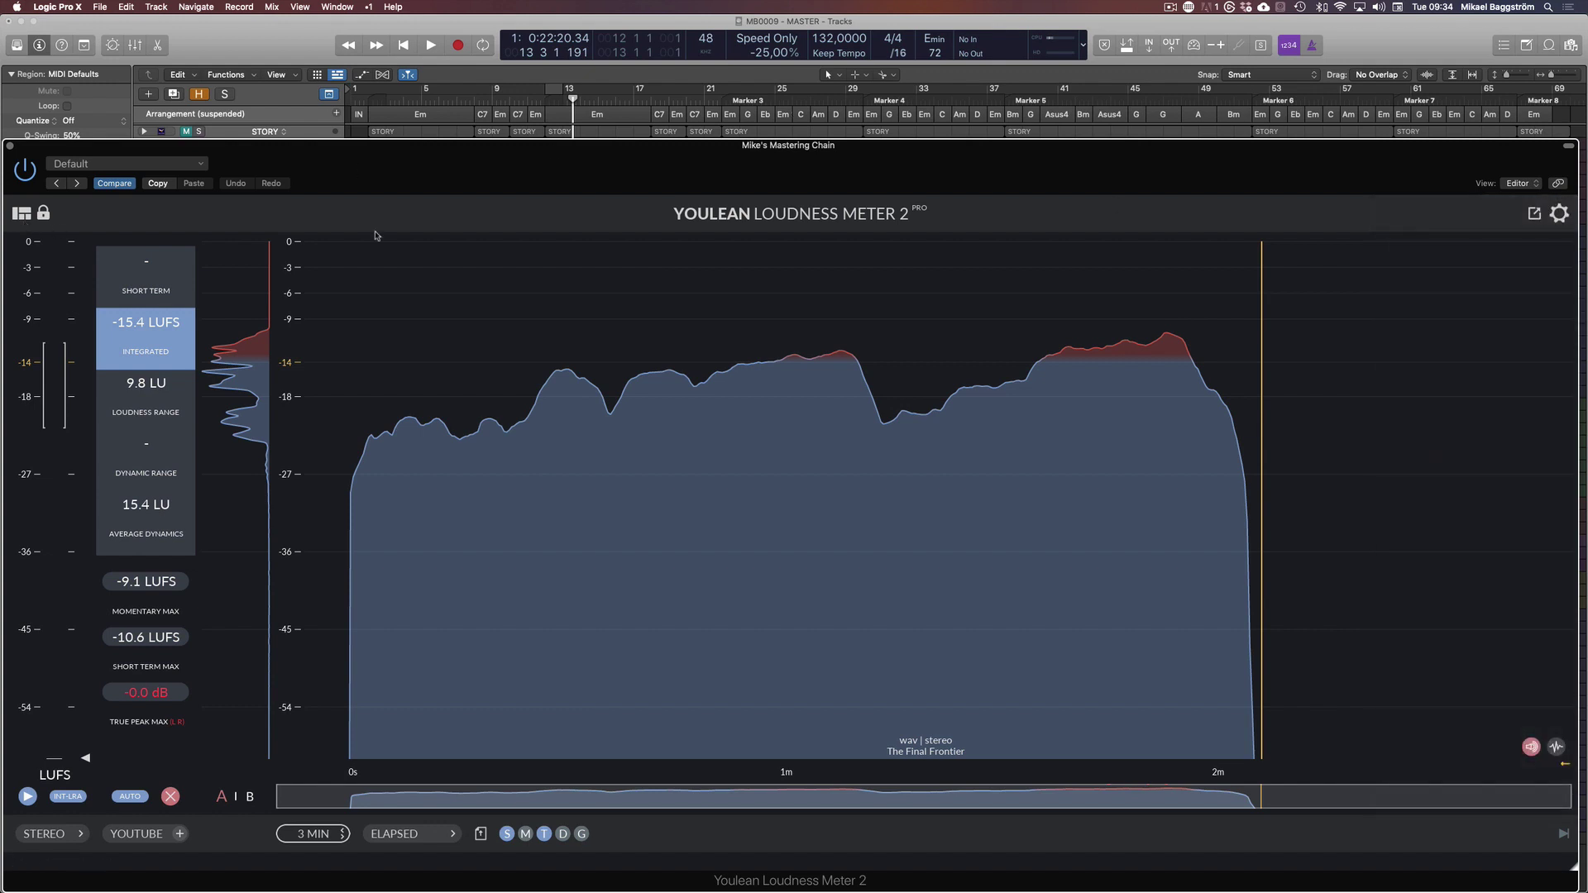
pyautogui.click(1558, 213)
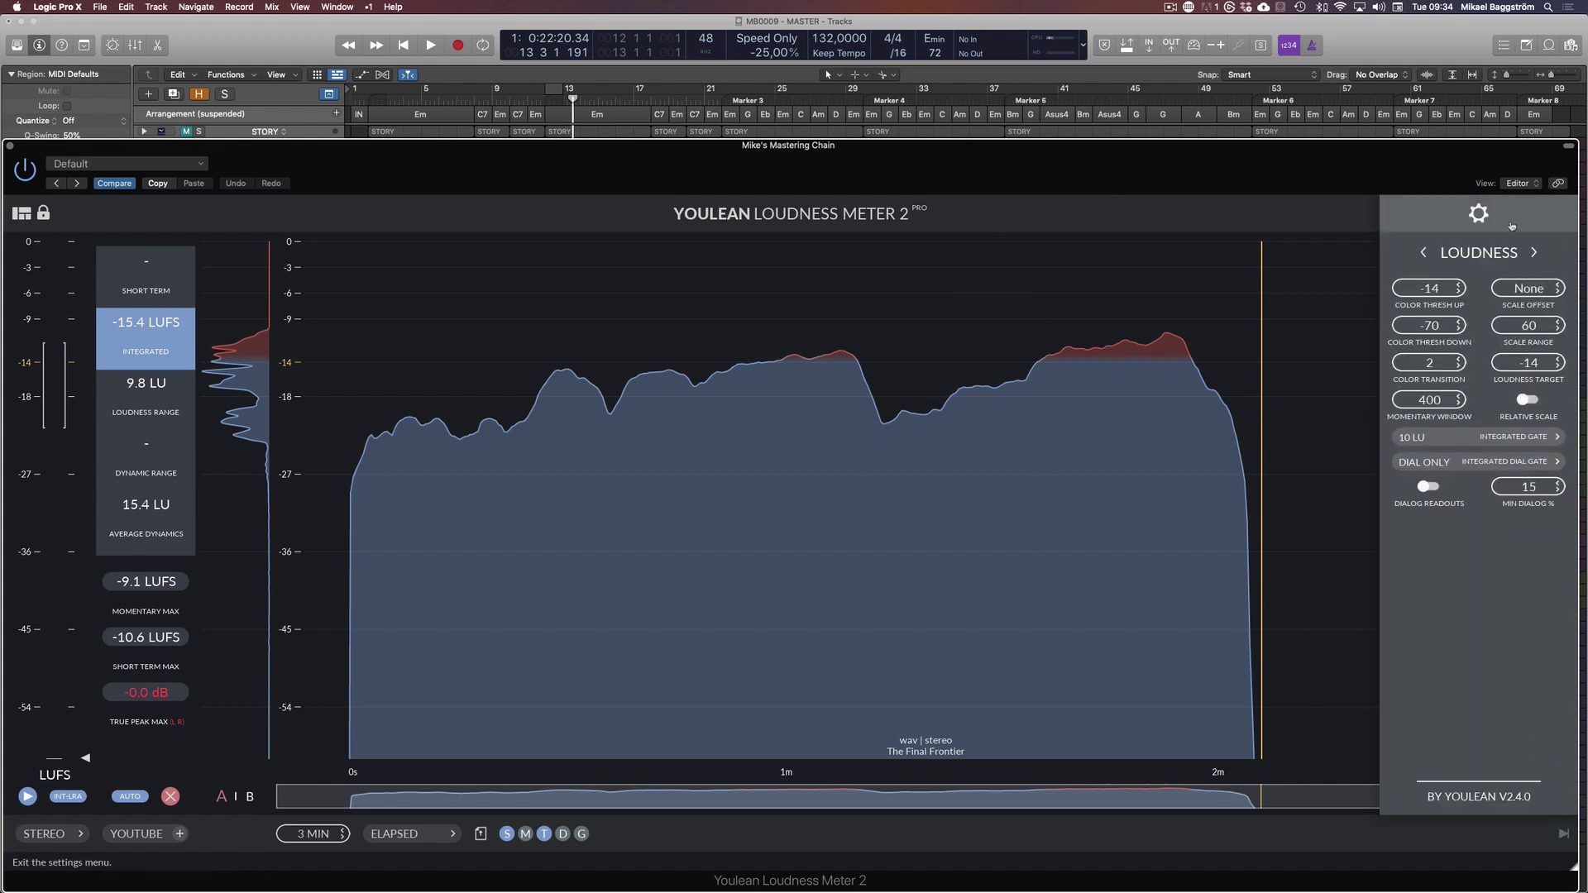
pyautogui.click(1478, 213)
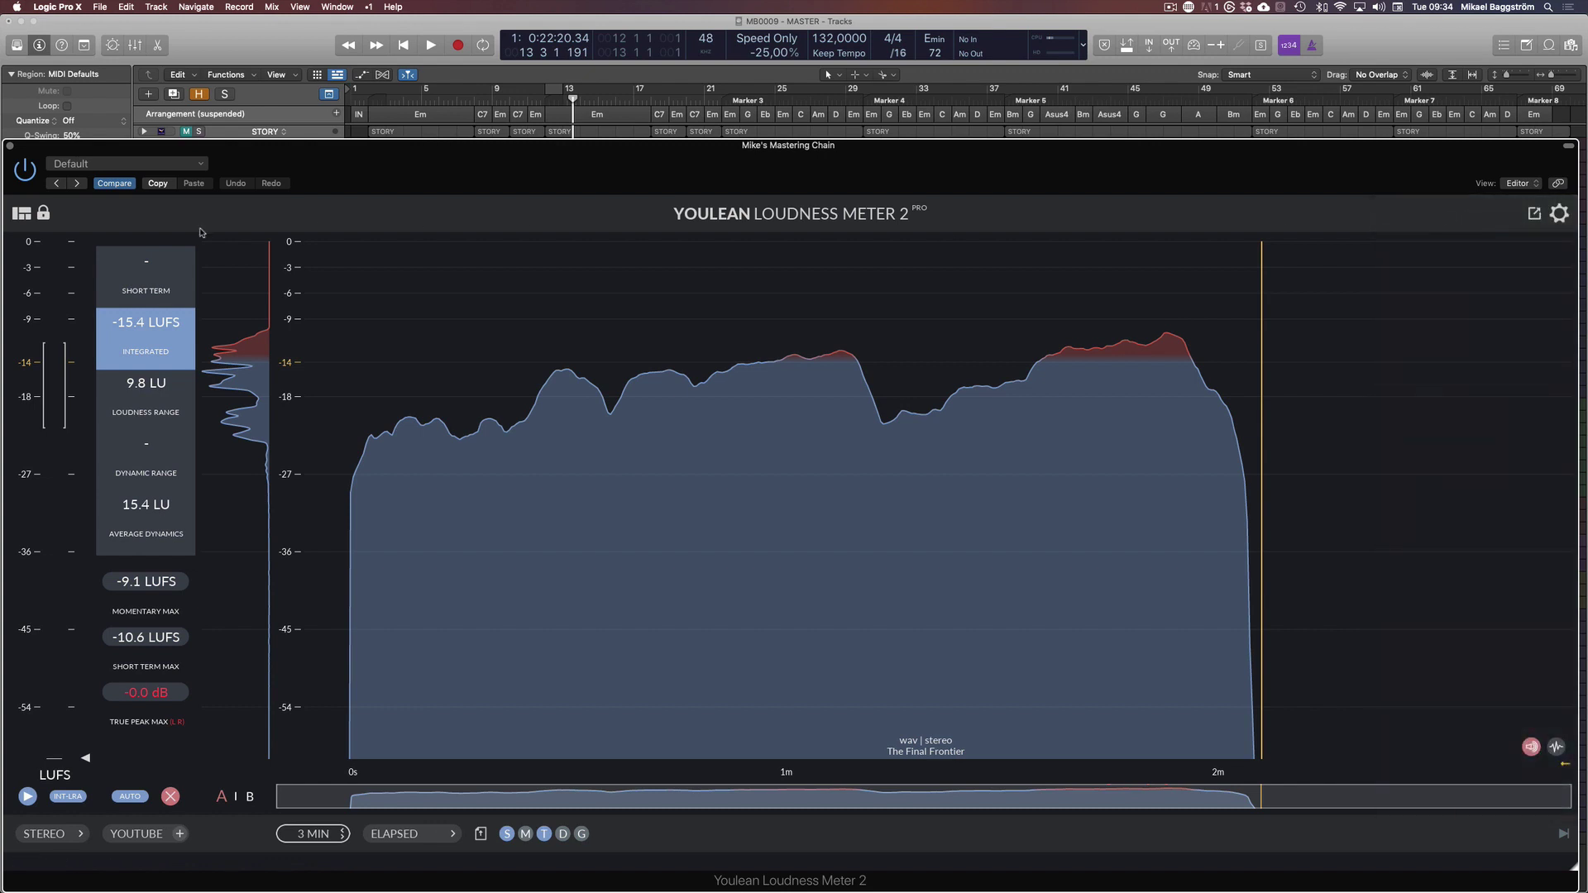
pyautogui.click(21, 212)
pyautogui.click(22, 212)
pyautogui.click(136, 833)
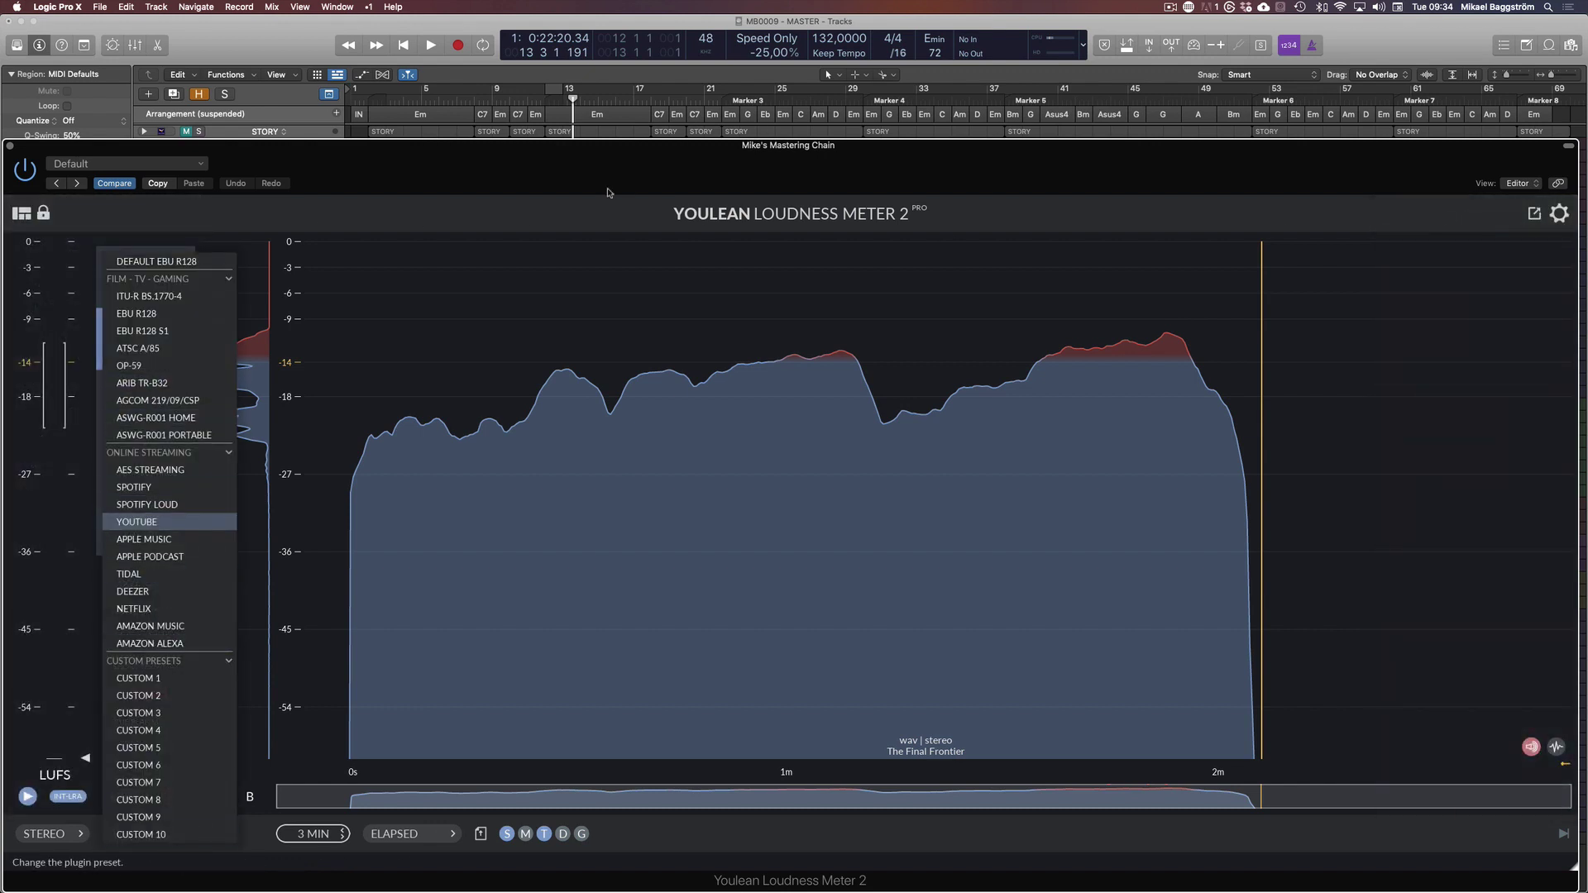
pyautogui.click(626, 861)
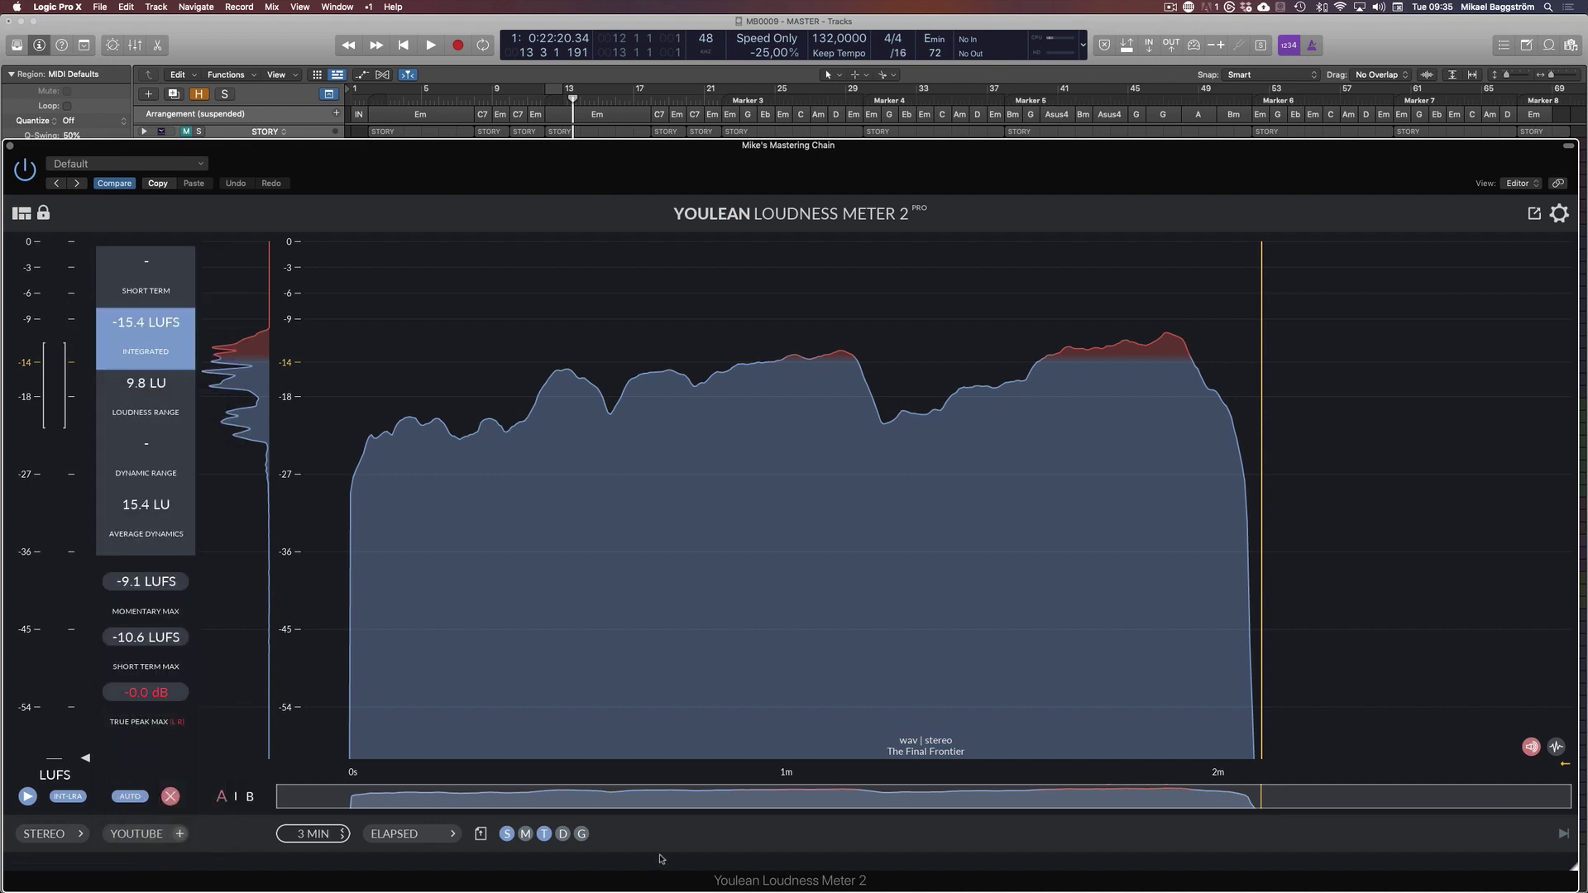